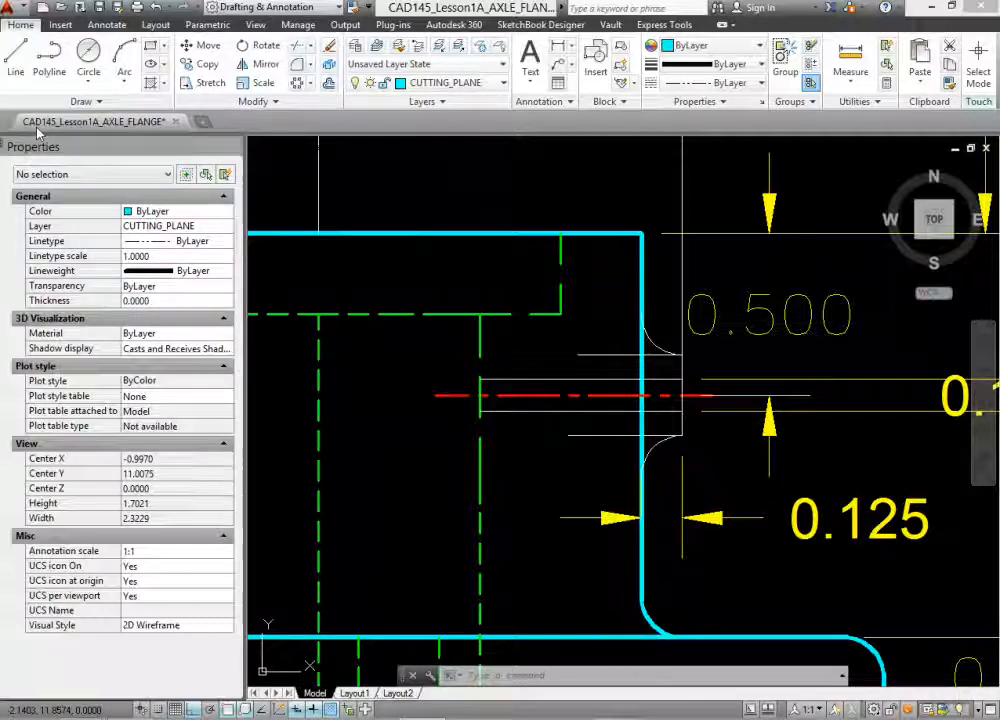
# With Ortho off, draw an irregular polyline break line from the part's top edge around the small cross hole to its right edge
pyautogui.click(47, 65)
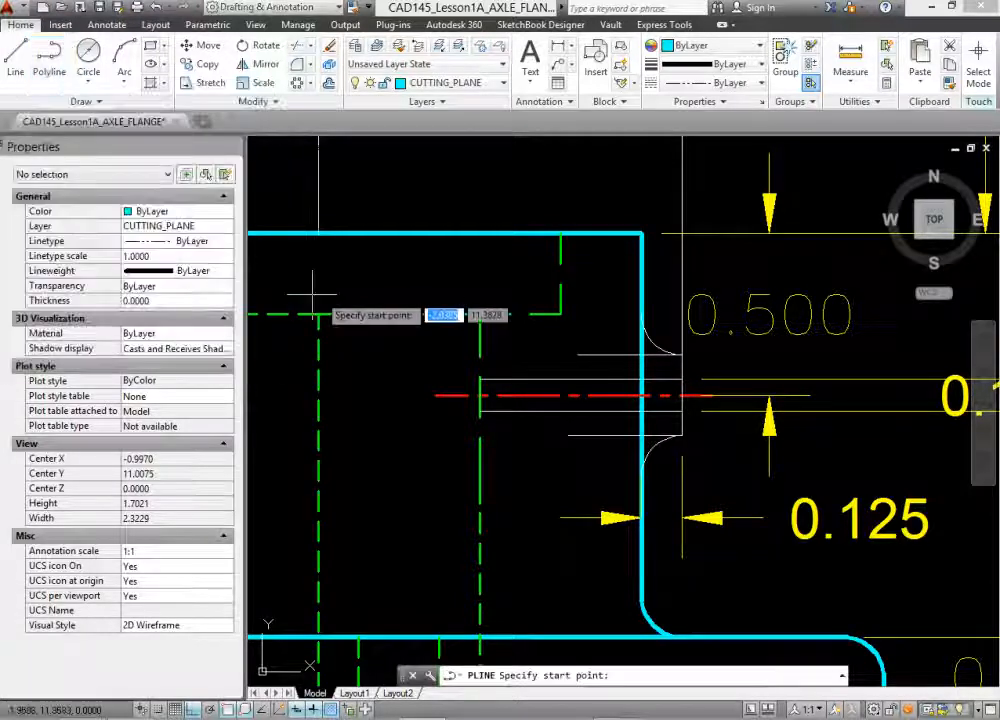
pyautogui.click(196, 711)
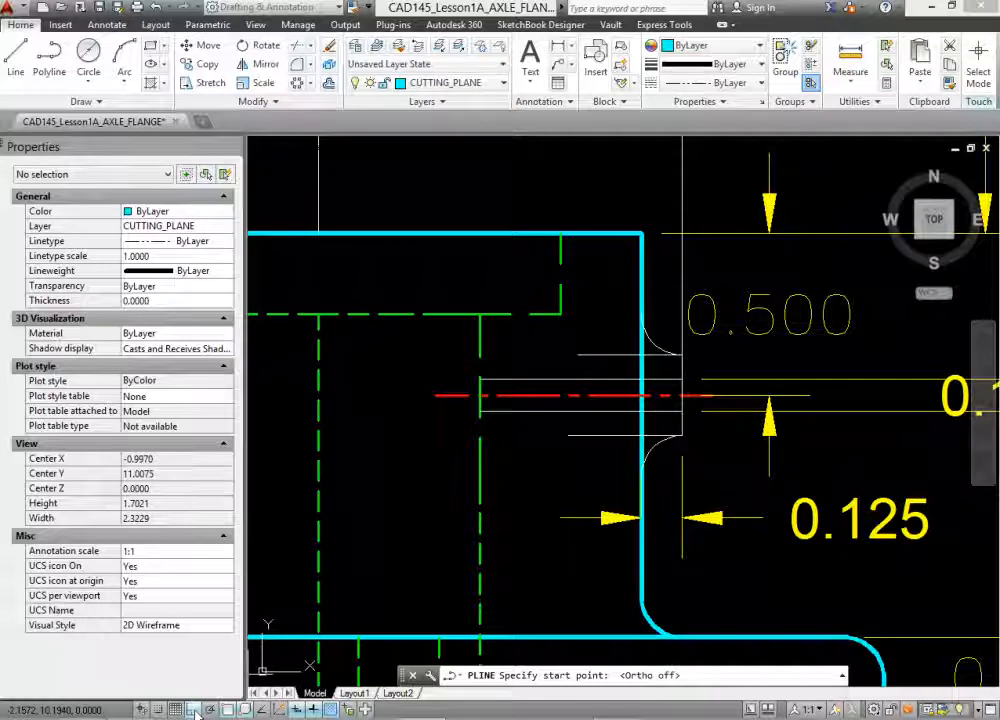
pyautogui.click(399, 234)
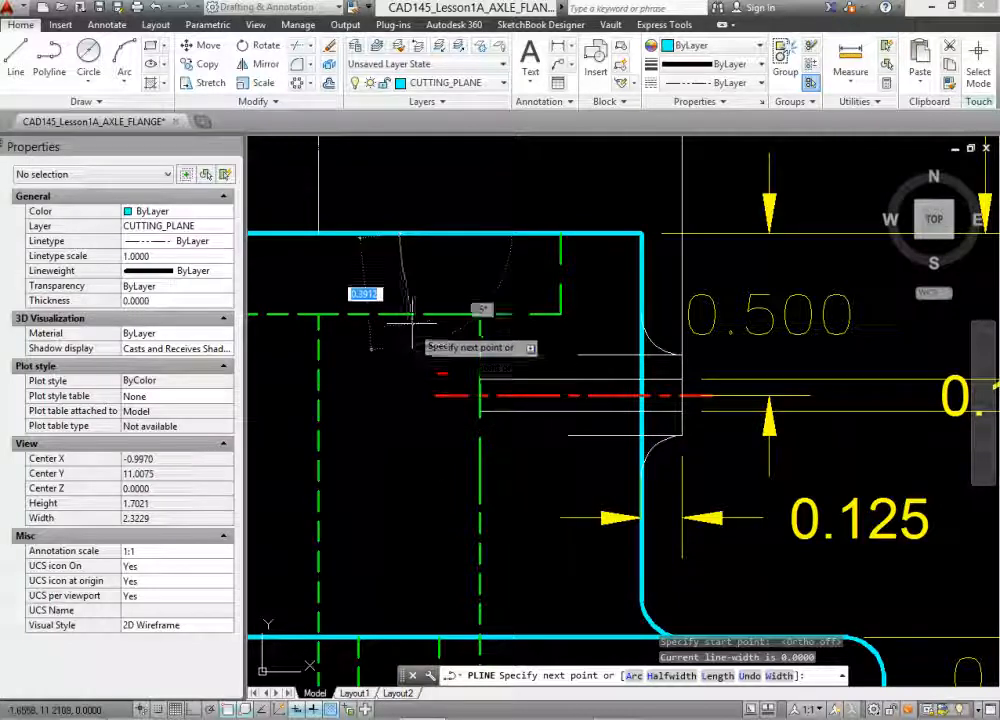
pyautogui.click(392, 290)
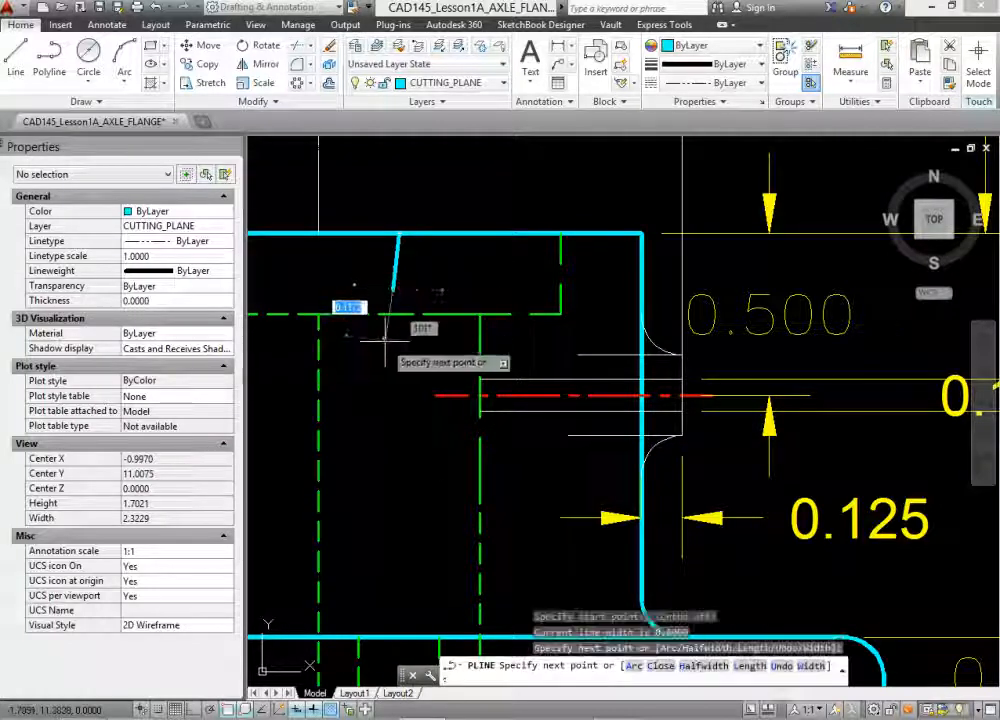
pyautogui.click(387, 343)
pyautogui.click(402, 372)
pyautogui.click(398, 410)
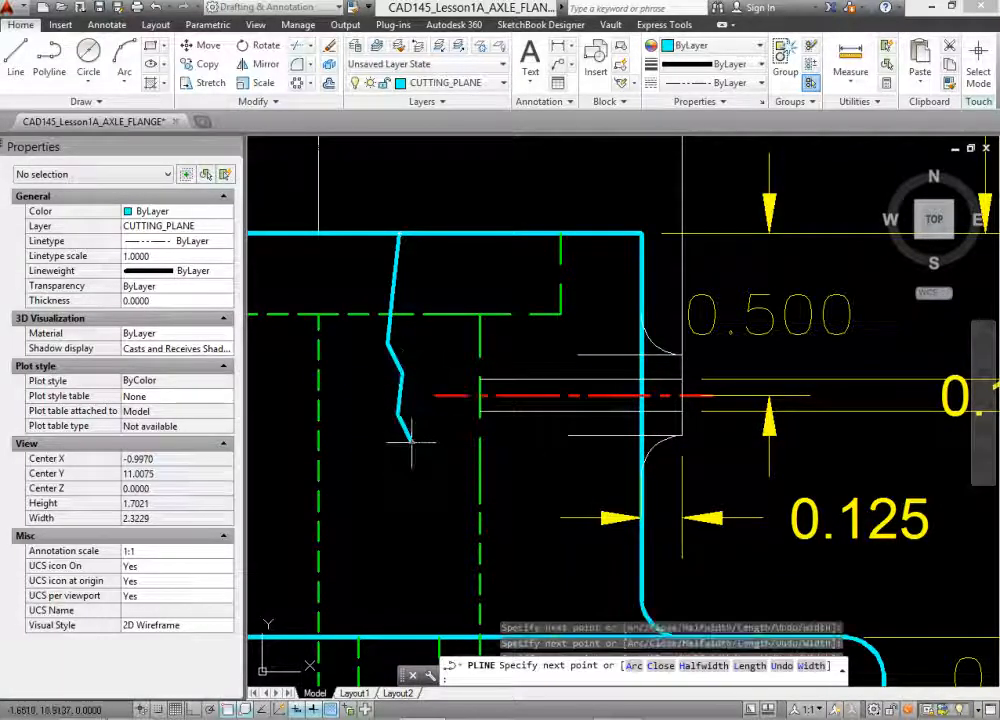
pyautogui.click(431, 468)
pyautogui.click(458, 492)
pyautogui.click(594, 480)
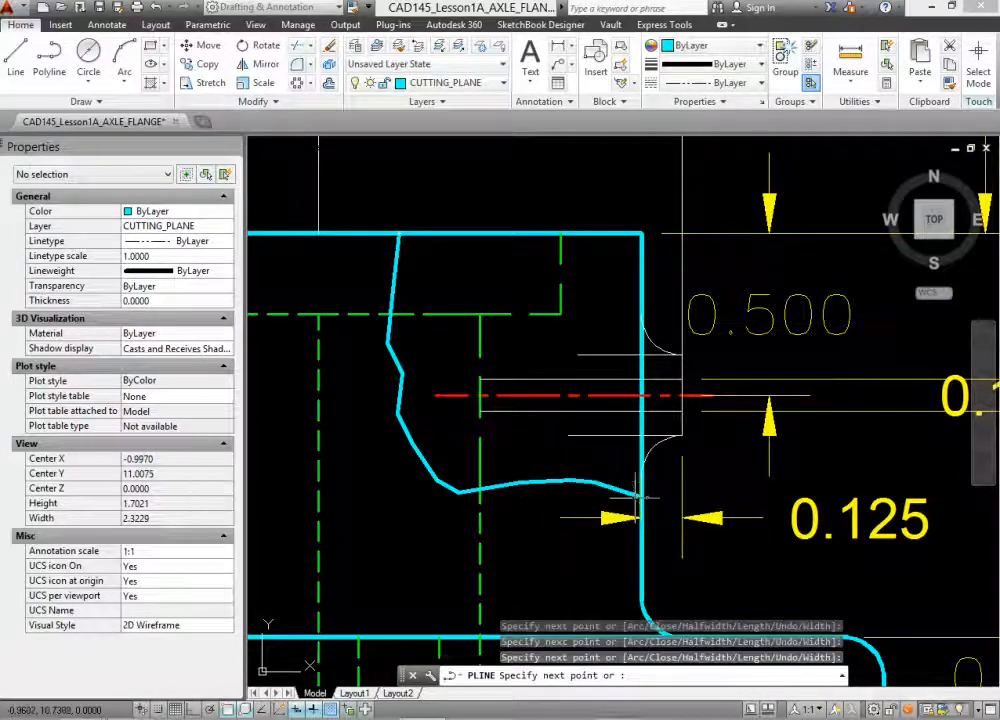
pyautogui.click(672, 508)
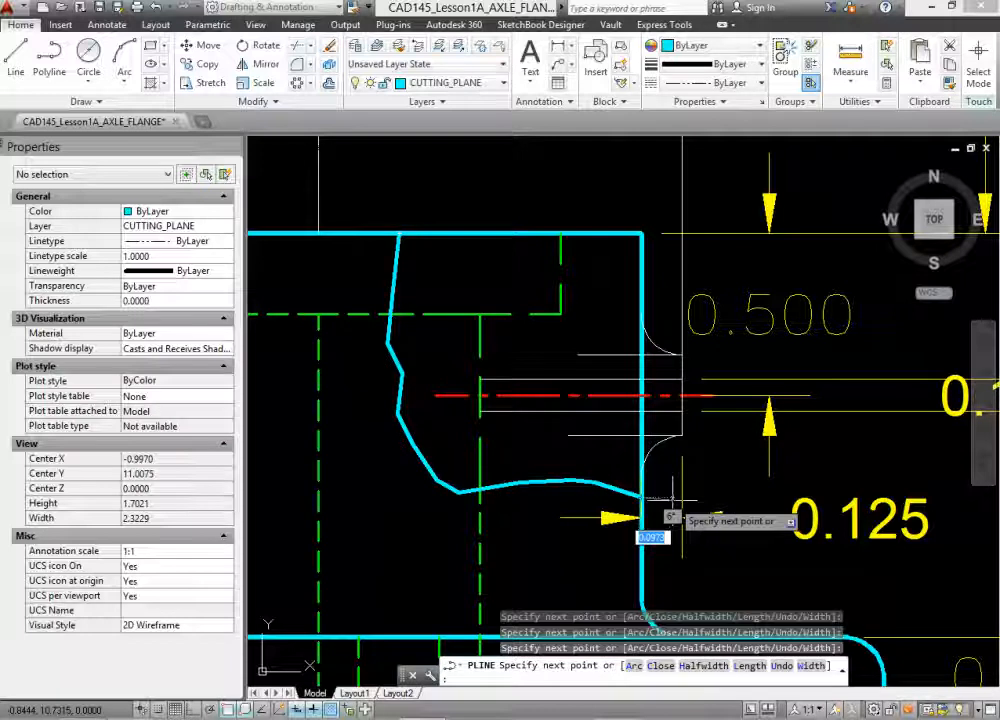
pyautogui.press('Return')
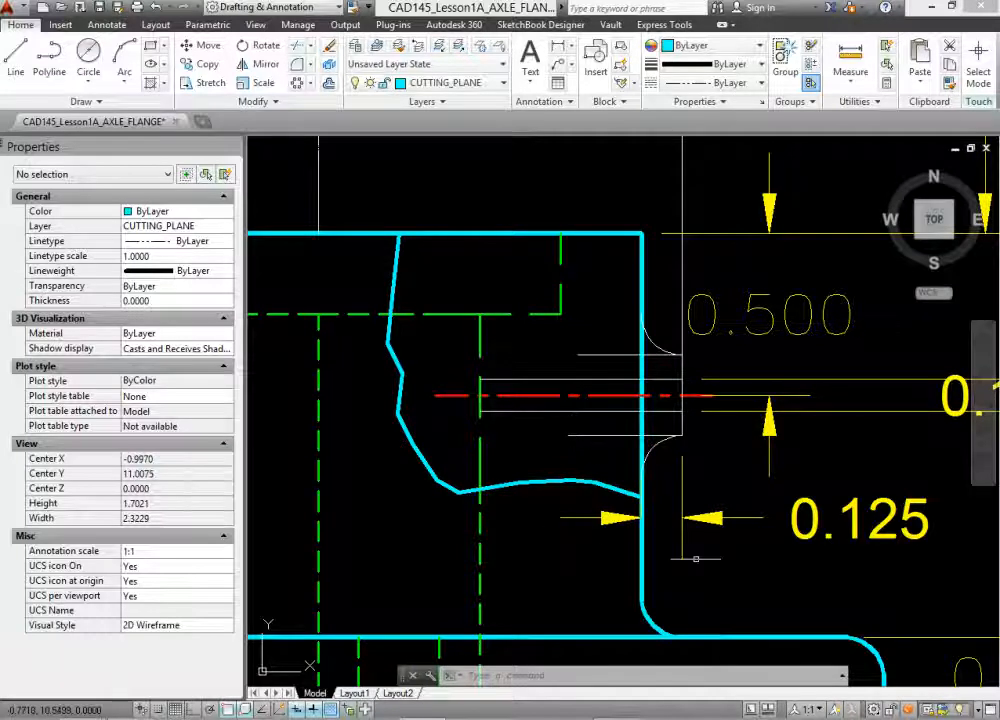
# Delete the existing hatch from the finished broken-out section view and make SECTION the current layer
pyautogui.moveTo(782, 634); pyautogui.dragTo(411, 290, button='middle')
pyautogui.scroll(-5, 411, 290)
pyautogui.moveTo(860, 610); pyautogui.dragTo(529, 357, button='middle')
pyautogui.moveTo(416, 524); pyautogui.dragTo(643, 386, button='middle')
pyautogui.scroll(5, 544, 380)
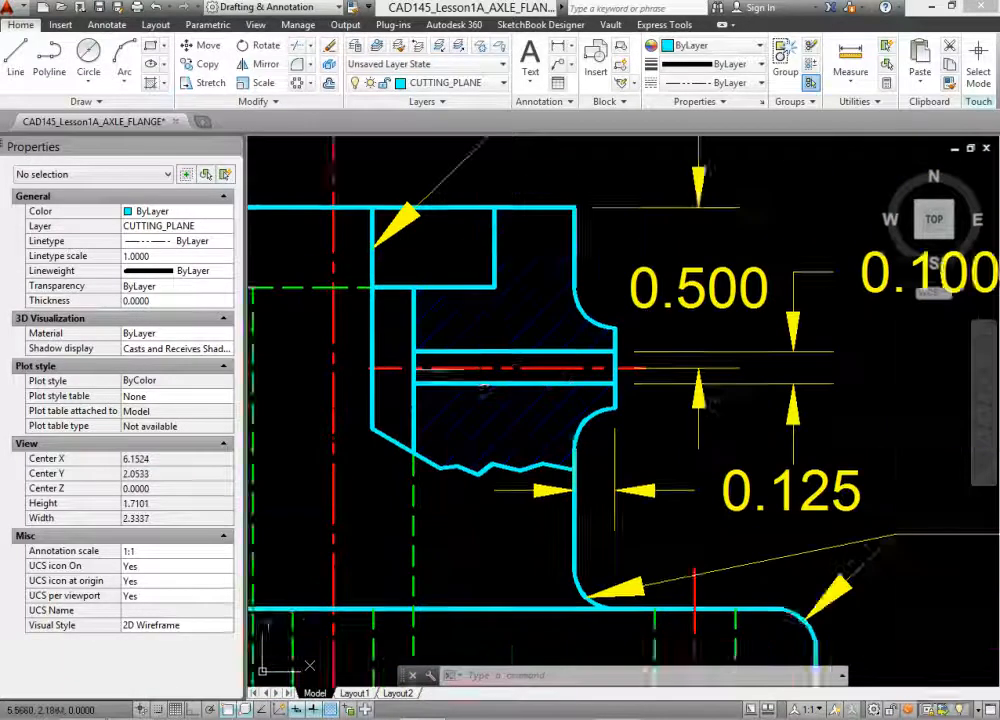
pyautogui.moveTo(485, 388); pyautogui.dragTo(549, 347, button='middle')
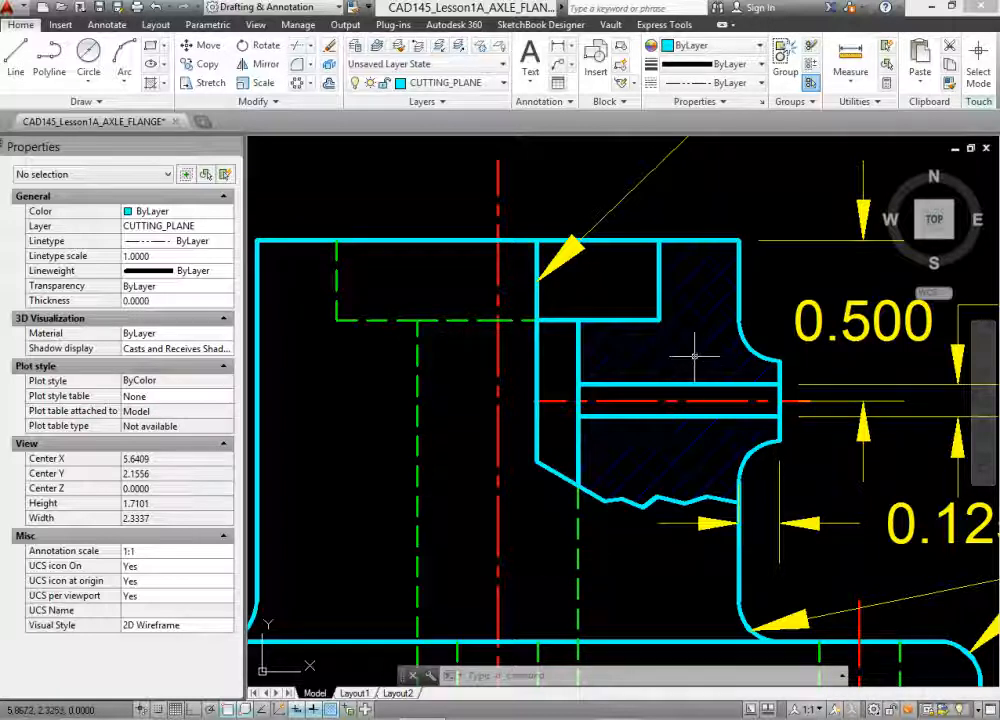
pyautogui.click(494, 87)
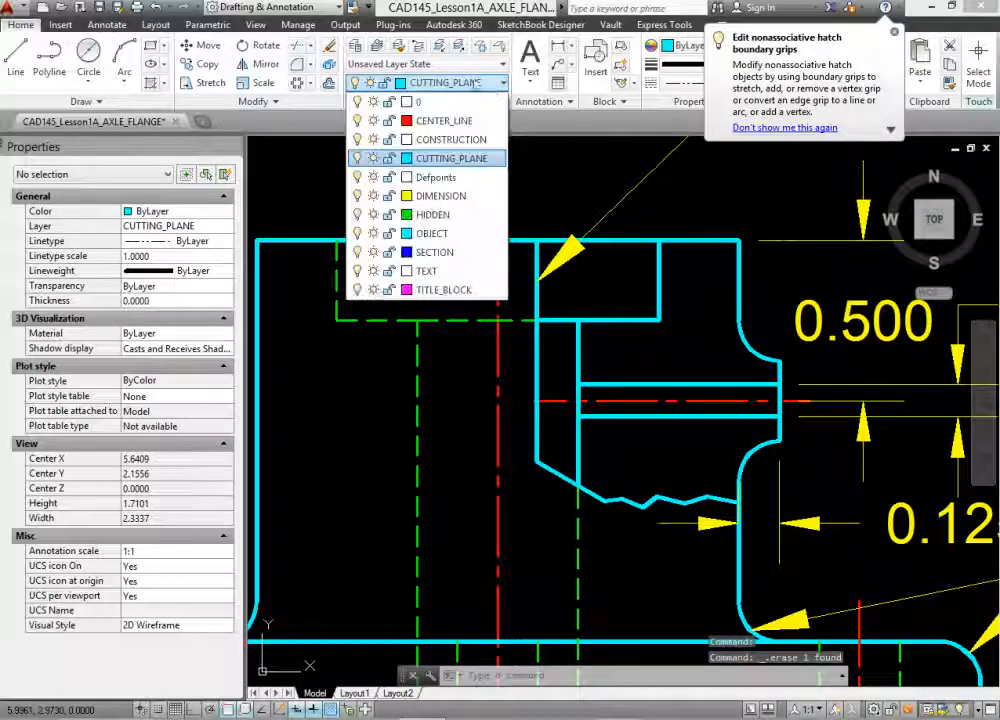
pyautogui.click(440, 252)
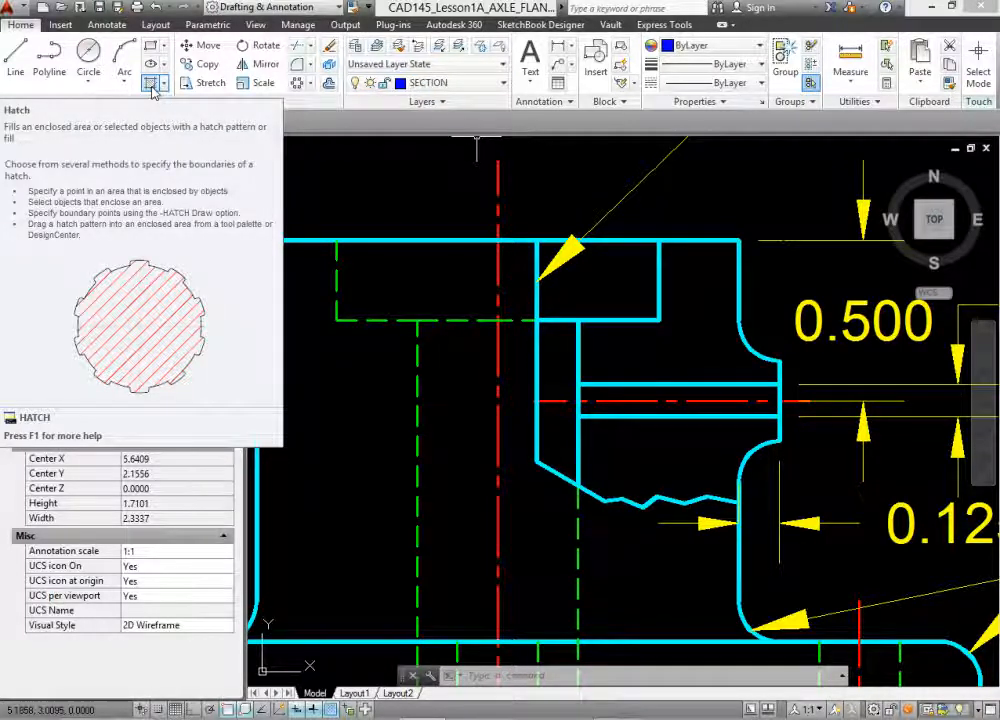
# Hatch the section region above the small cross hole with pattern ANSI31 at scale 0.5
pyautogui.click(151, 84)
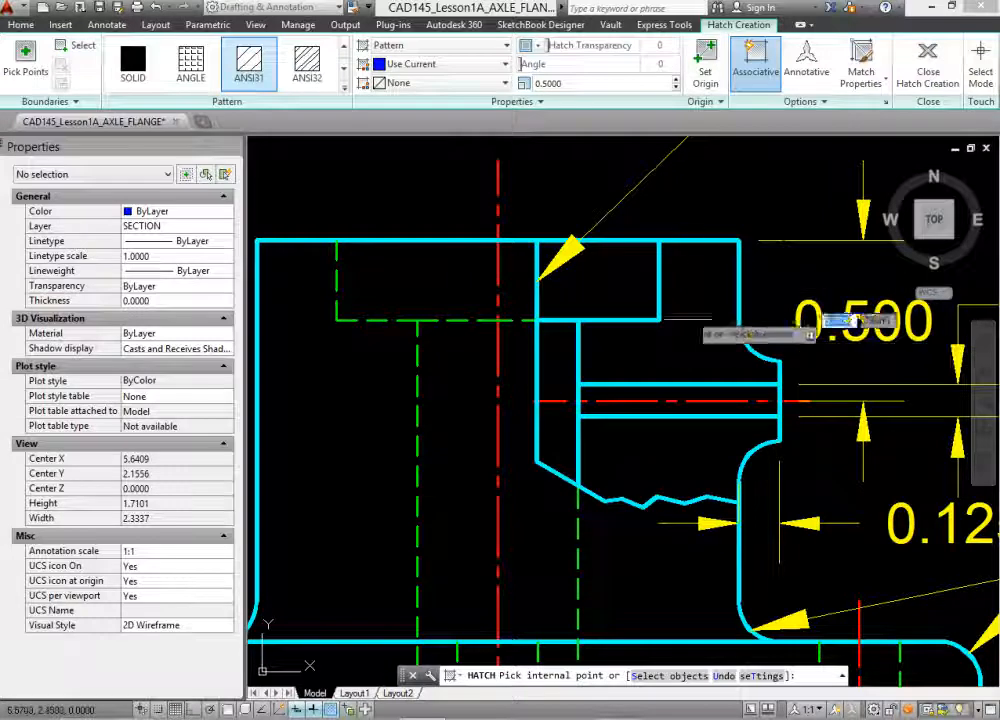
pyautogui.click(20, 67)
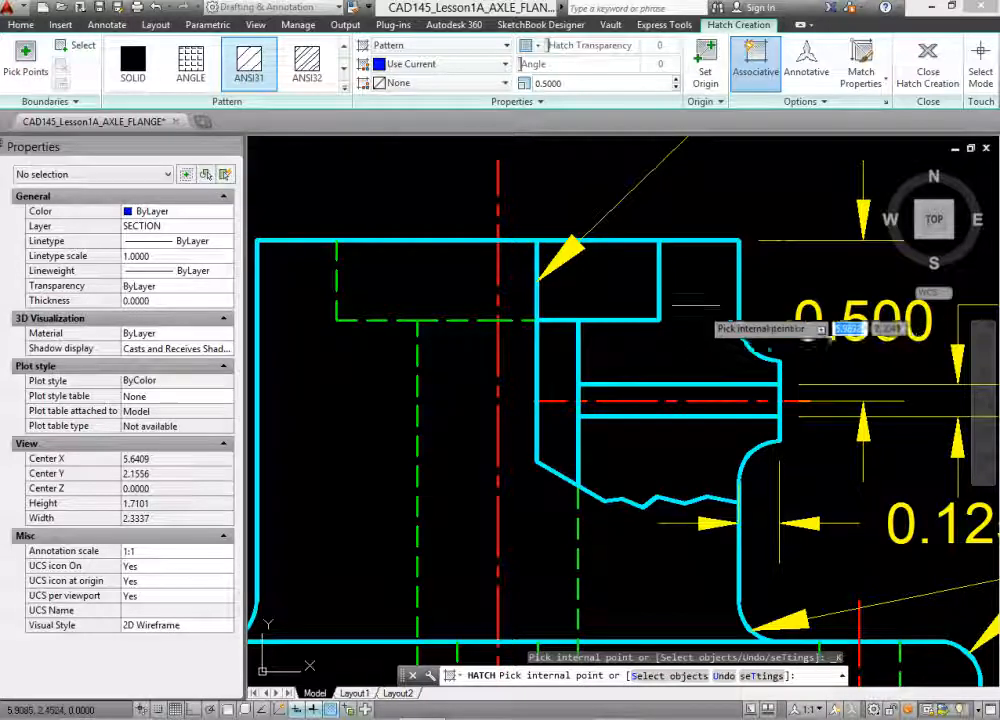
pyautogui.click(686, 342)
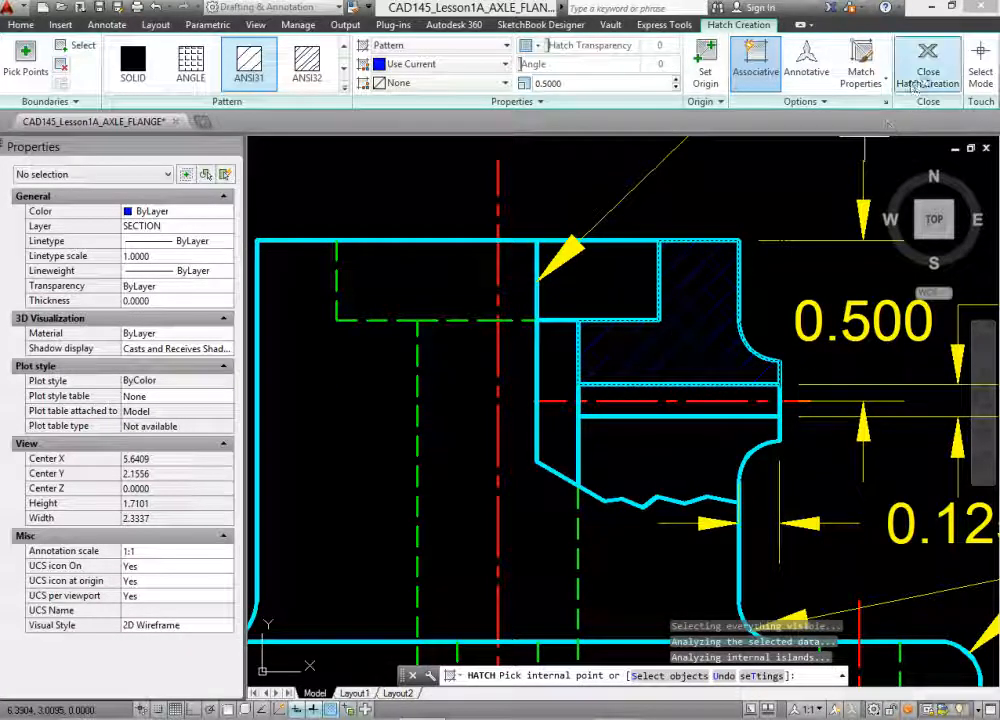
pyautogui.click(916, 87)
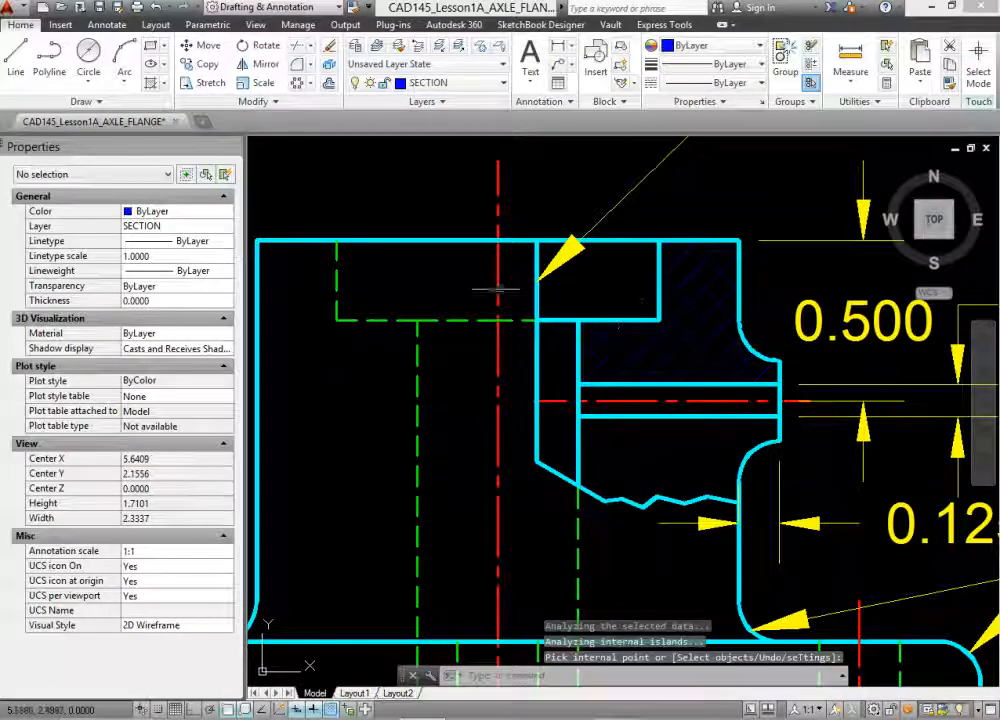
# Change the SECTION layer's color to index color 151
pyautogui.click(355, 45)
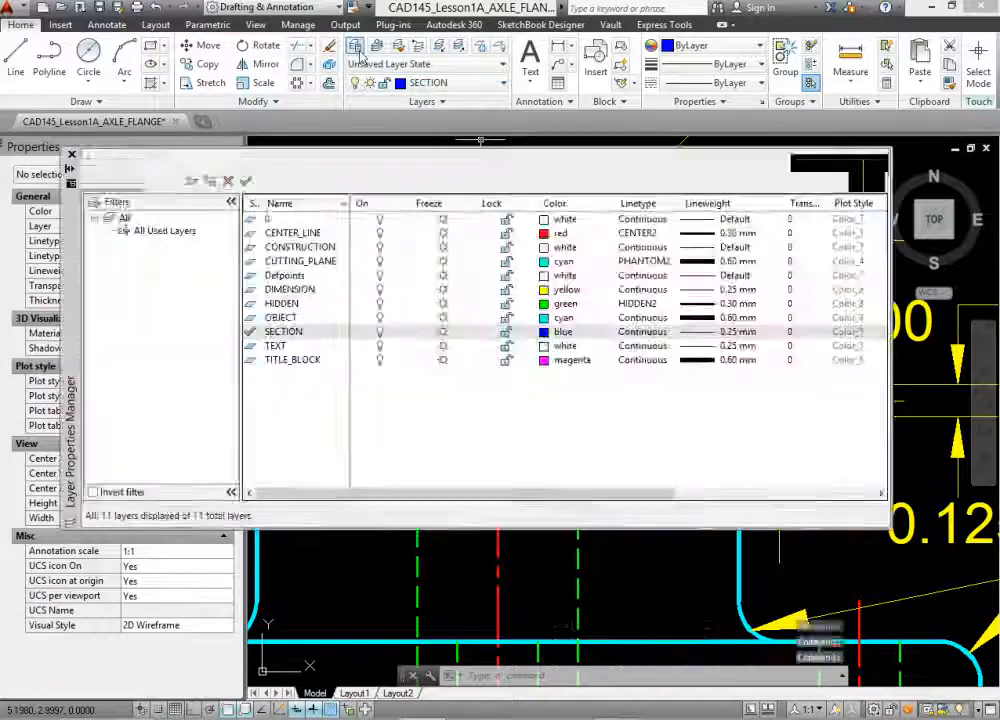
pyautogui.click(563, 333)
pyautogui.click(542, 350)
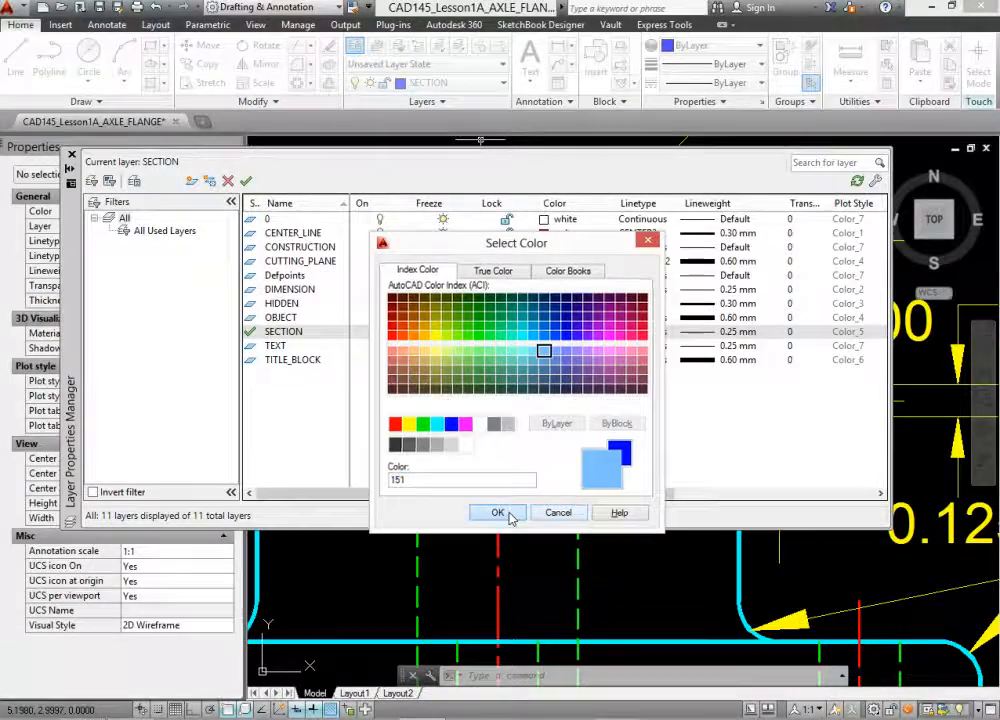
pyautogui.click(497, 512)
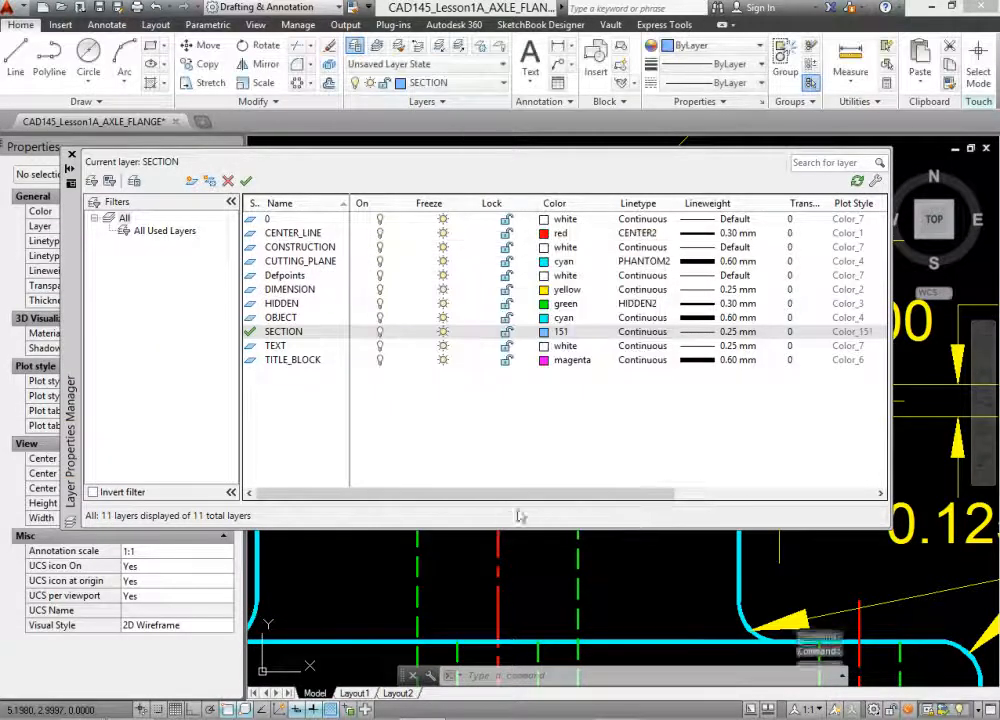
pyautogui.click(71, 154)
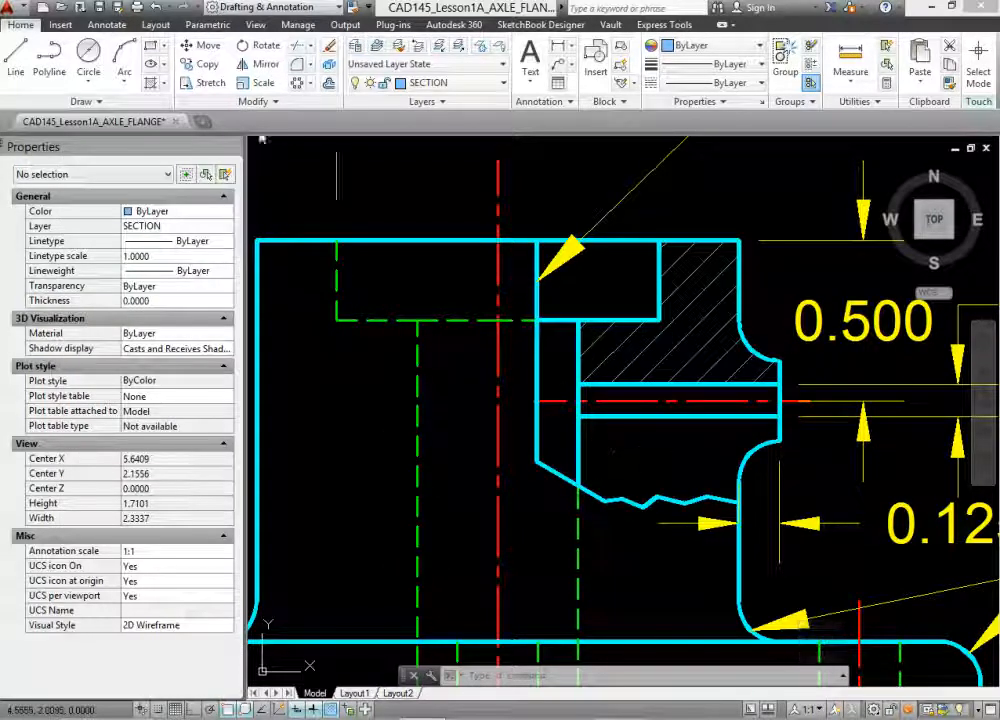
# Hatch the section region between the small cross hole and the break line with ANSI31 at scale 0.5
pyautogui.click(151, 84)
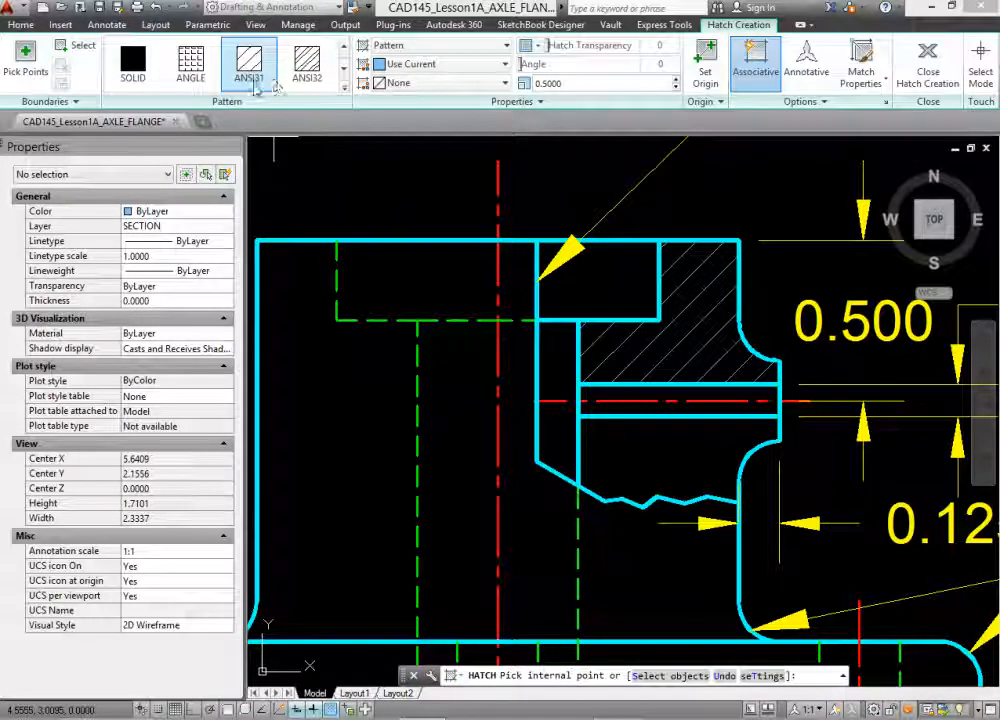
pyautogui.click(31, 70)
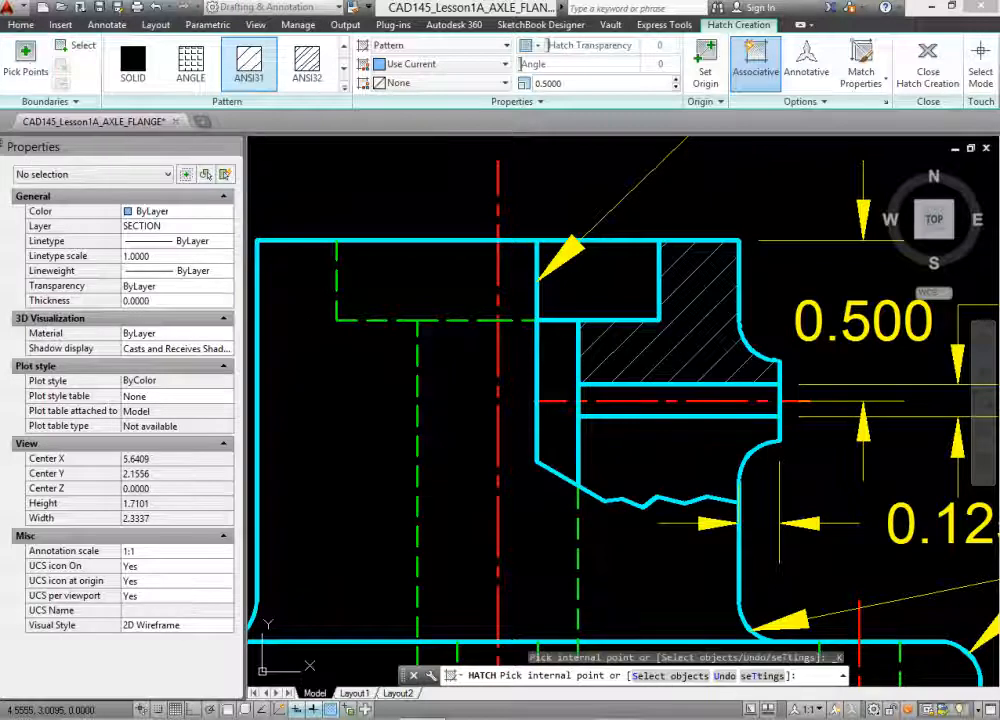
pyautogui.click(658, 453)
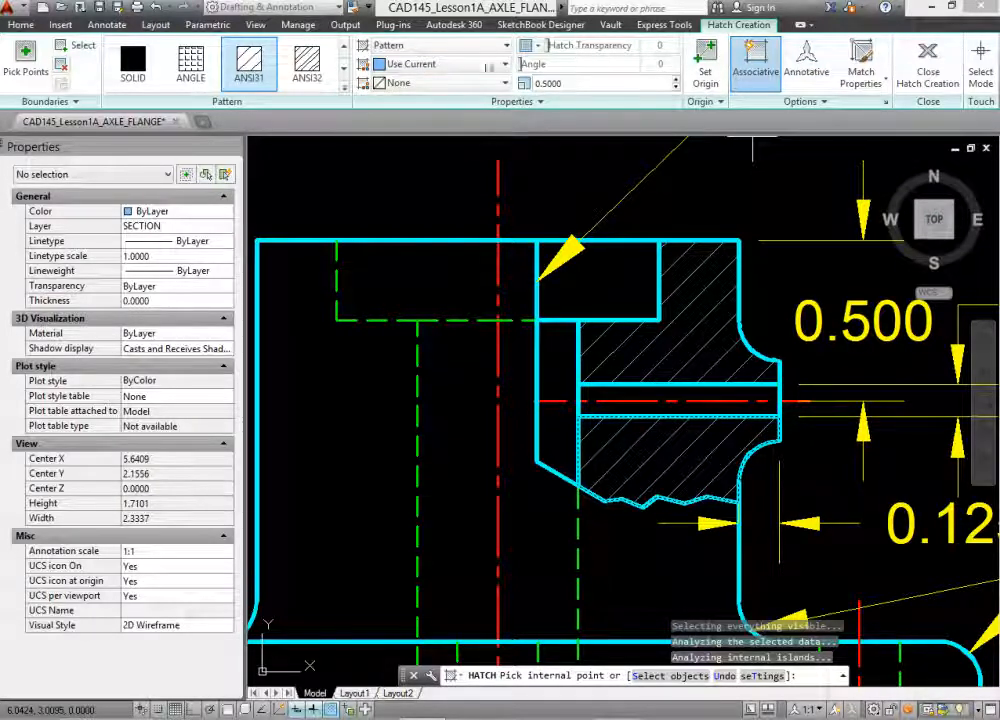
pyautogui.click(923, 79)
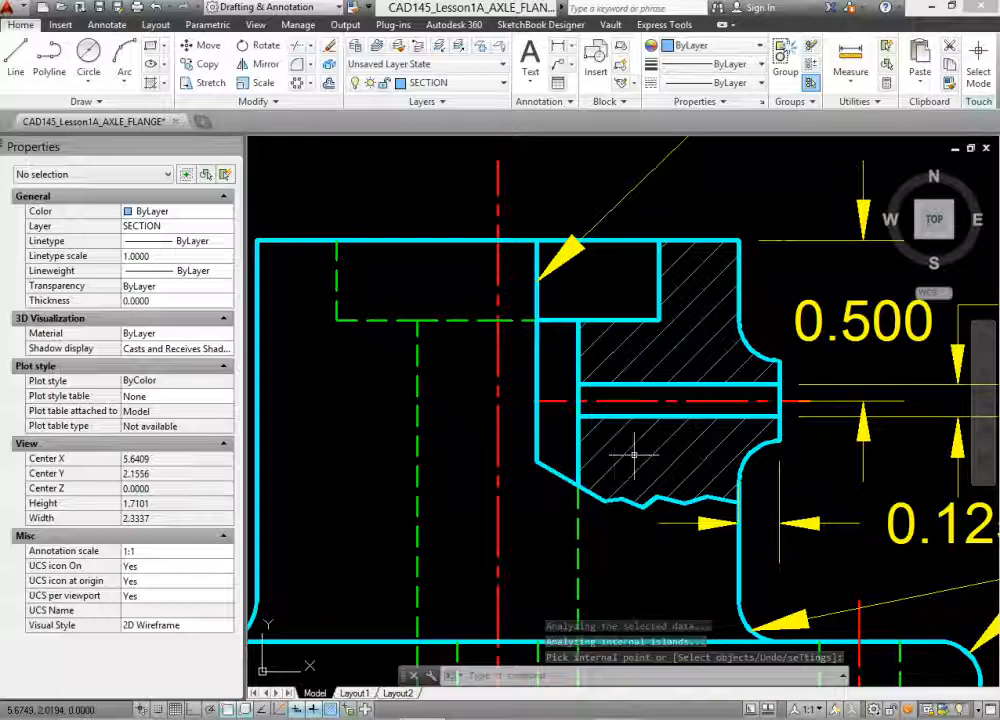
# Examine the circular view of the flange and its existing diameter, radius and linear dimensions
pyautogui.moveTo(616, 417); pyautogui.dragTo(611, 402, button='middle')
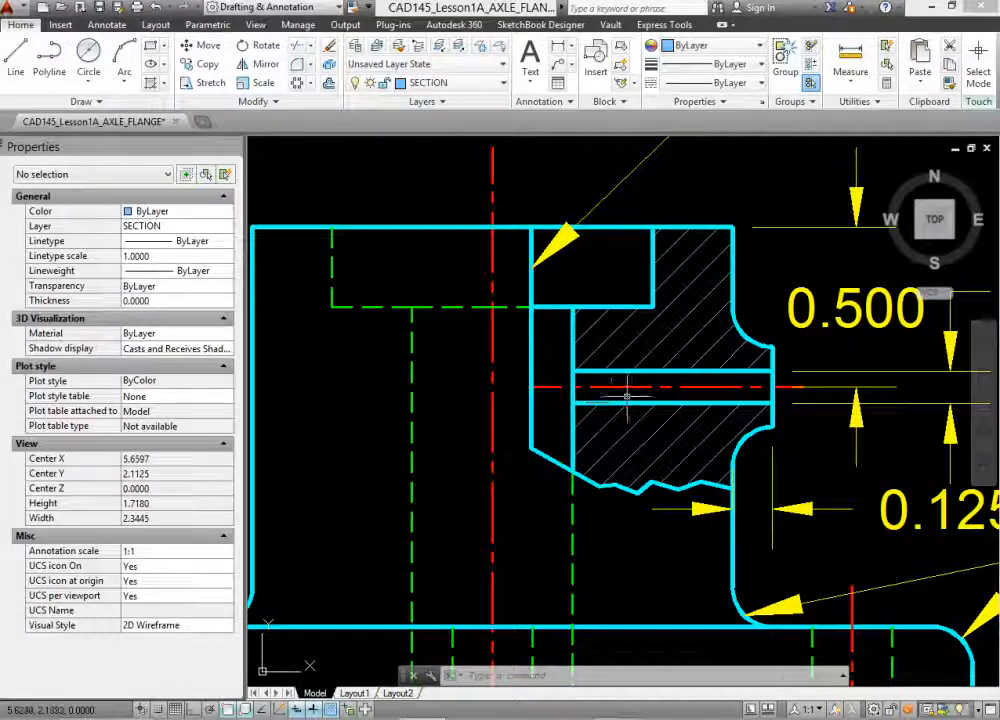
pyautogui.scroll(-2, 611, 403)
pyautogui.scroll(-2, 633, 386)
pyautogui.moveTo(647, 413); pyautogui.dragTo(587, 499, button='middle')
pyautogui.moveTo(611, 308); pyautogui.dragTo(650, 585, button='middle')
pyautogui.moveTo(553, 316)
pyautogui.mouseDown(button='middle')
pyautogui.moveTo(530, 445)
pyautogui.moveTo(538, 484)
pyautogui.mouseUp(button='middle')
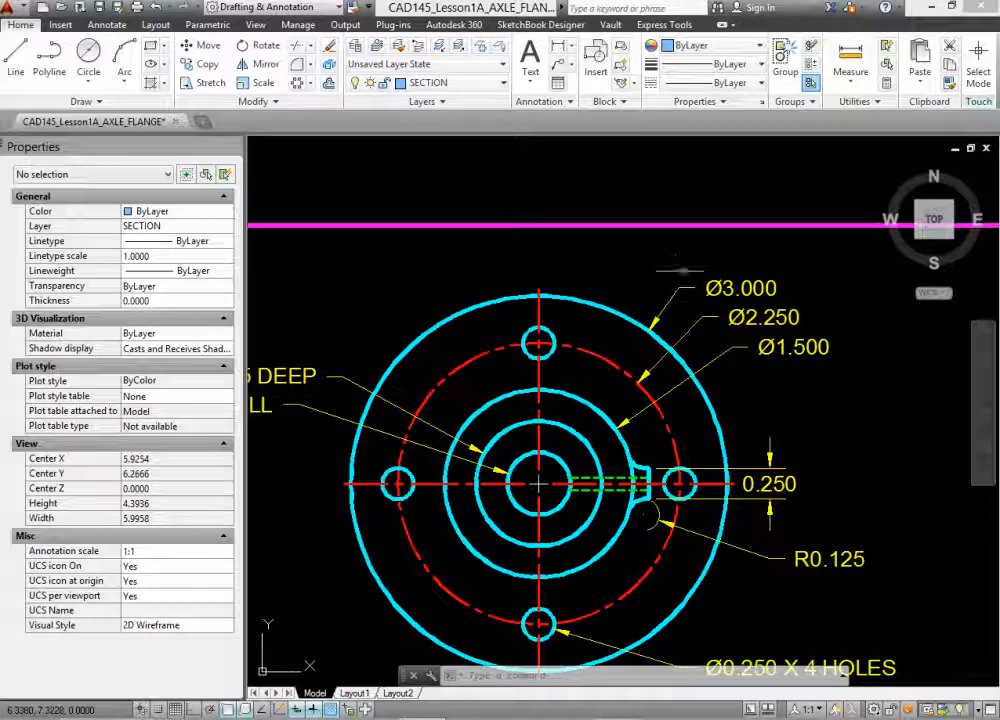
pyautogui.moveTo(748, 375); pyautogui.dragTo(640, 276, button='middle')
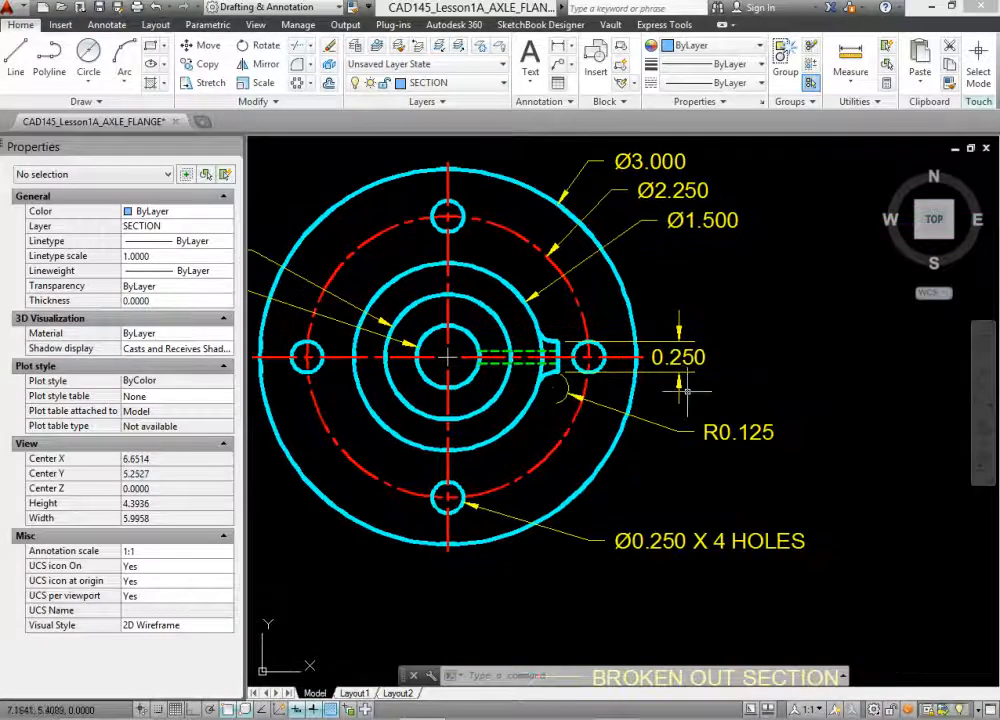
pyautogui.moveTo(536, 306); pyautogui.dragTo(572, 339, button='middle')
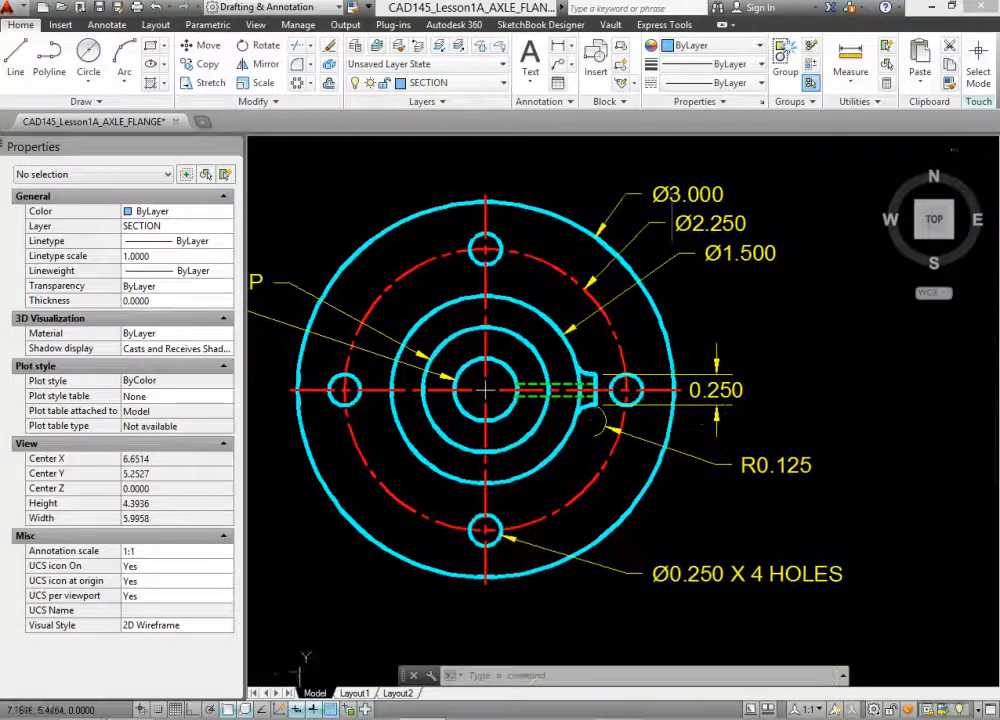
# Add a radius dimension to the upper fillet of the small boss in the circular view
pyautogui.click(573, 52)
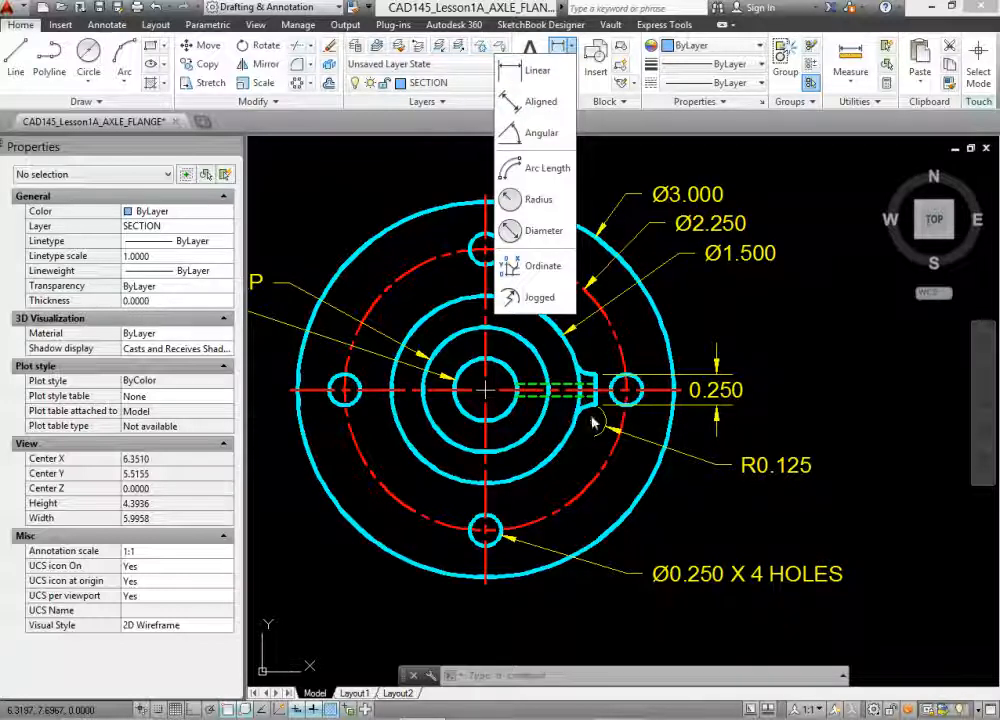
pyautogui.click(529, 200)
pyautogui.scroll(8, 584, 410)
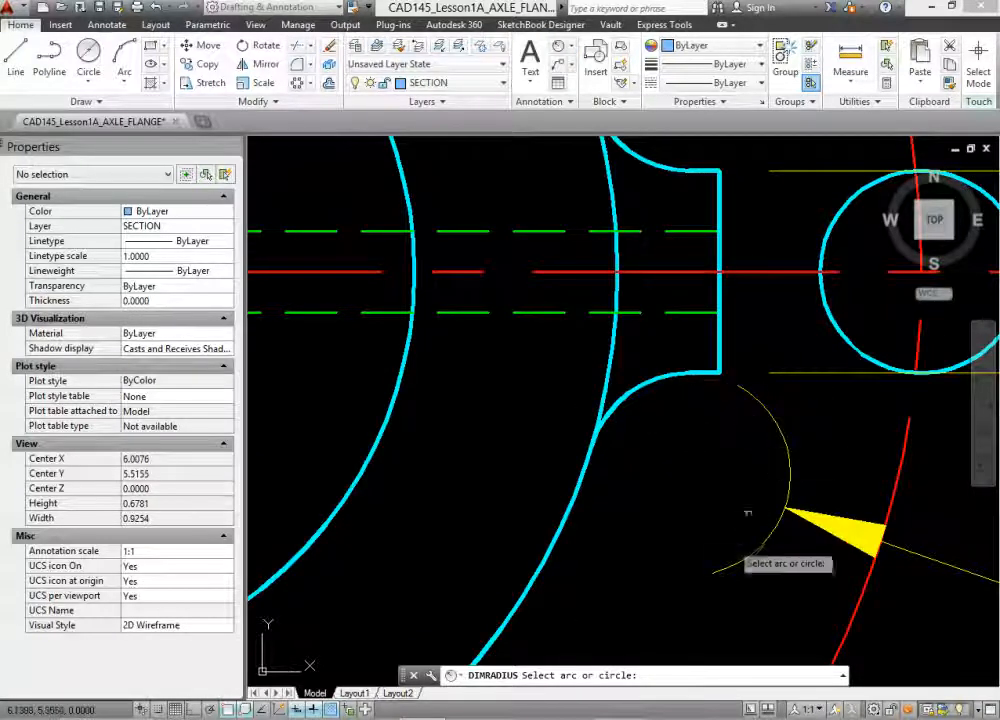
pyautogui.scroll(-8, 755, 525)
pyautogui.moveTo(770, 569)
pyautogui.mouseDown(button='middle')
pyautogui.moveTo(721, 502)
pyautogui.moveTo(719, 444)
pyautogui.mouseUp(button='middle')
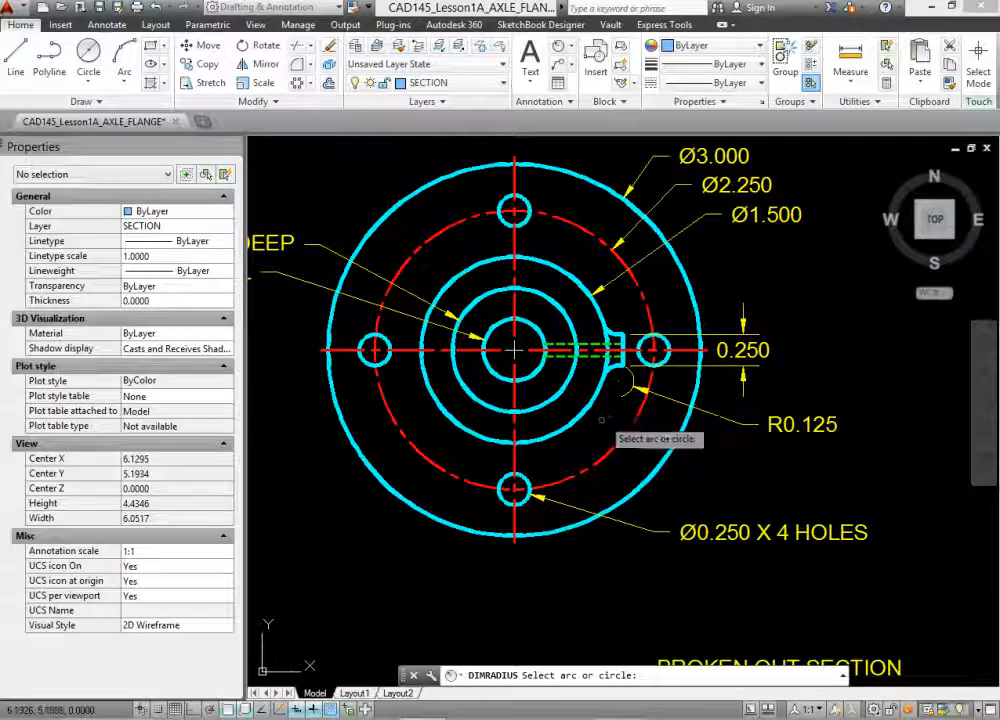
pyautogui.click(611, 334)
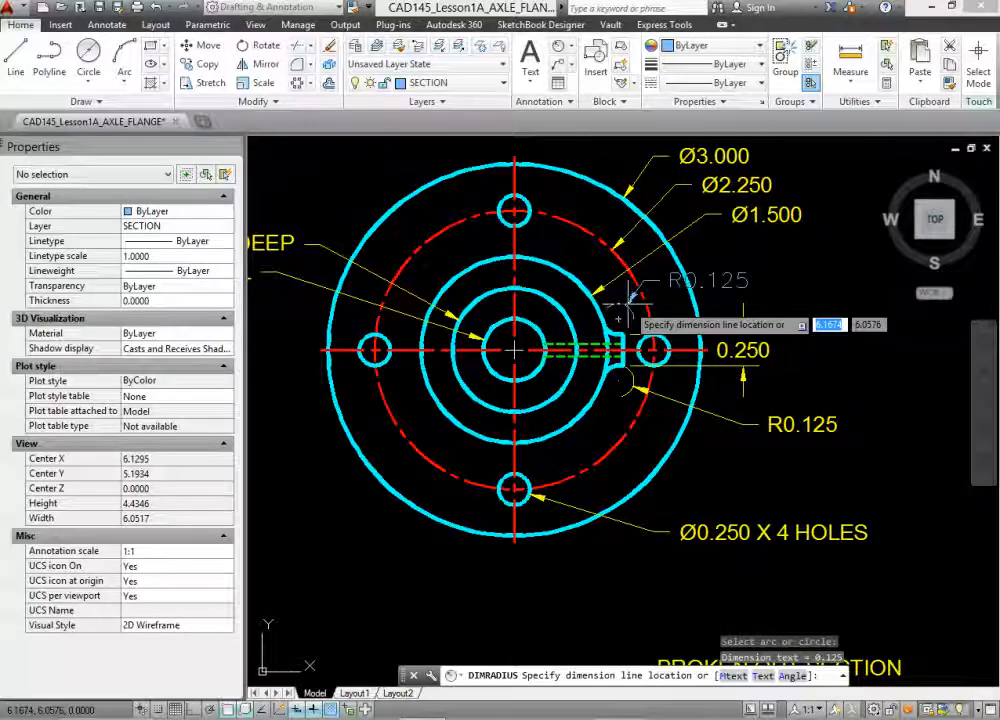
pyautogui.press('Escape')
pyautogui.press('Escape')
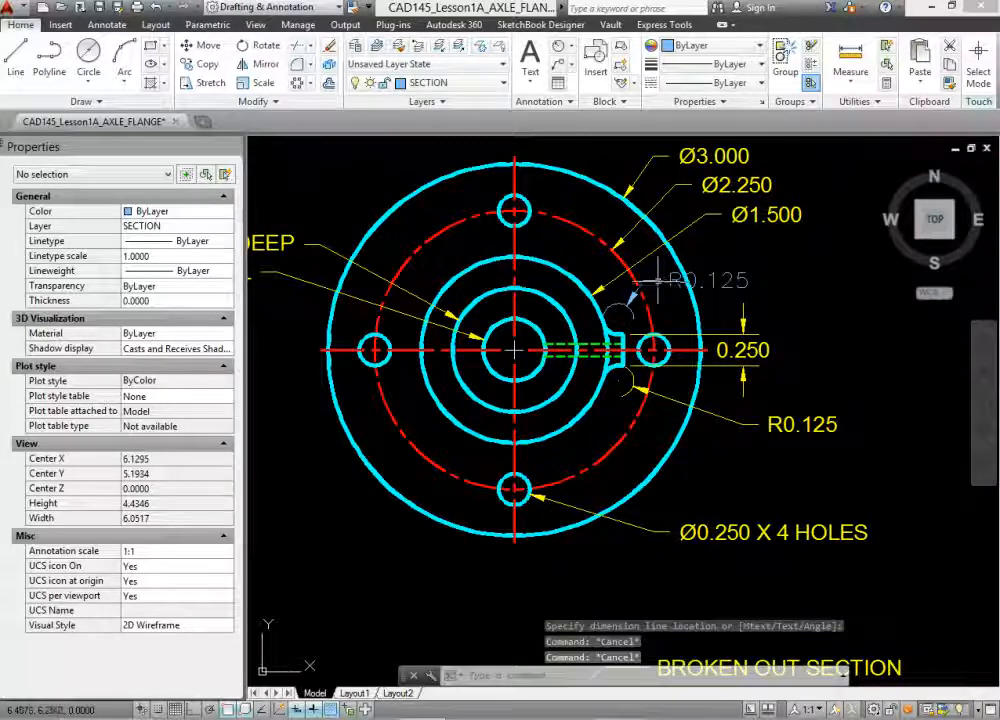
# Delete the radius dimension from the small boss's upper fillet
pyautogui.click(657, 280)
pyautogui.click(708, 279)
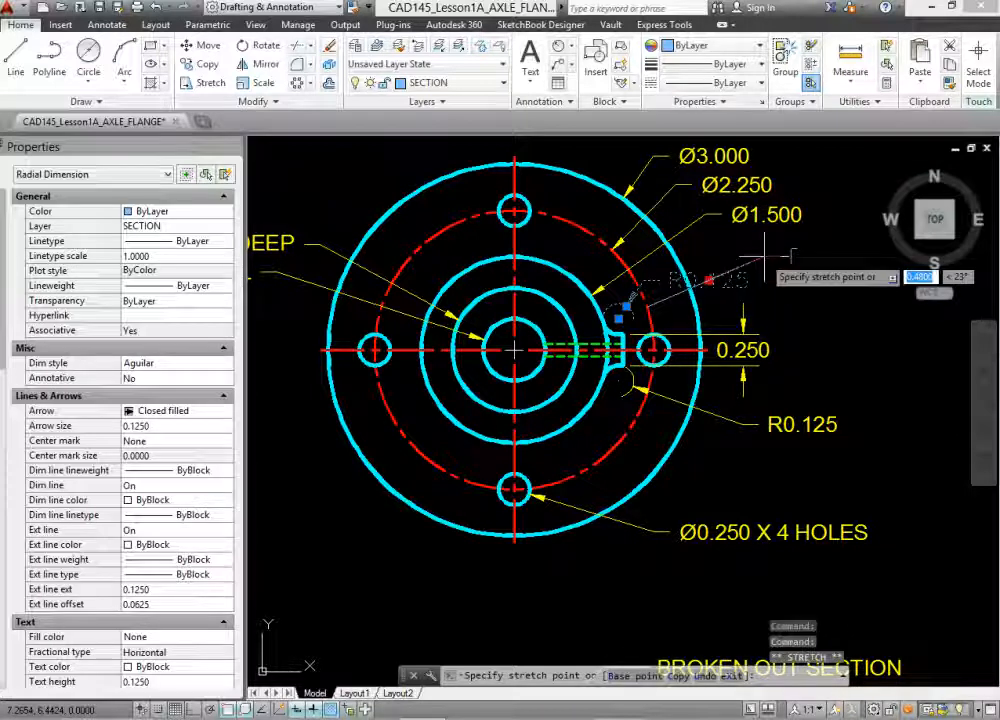
pyautogui.press('Delete')
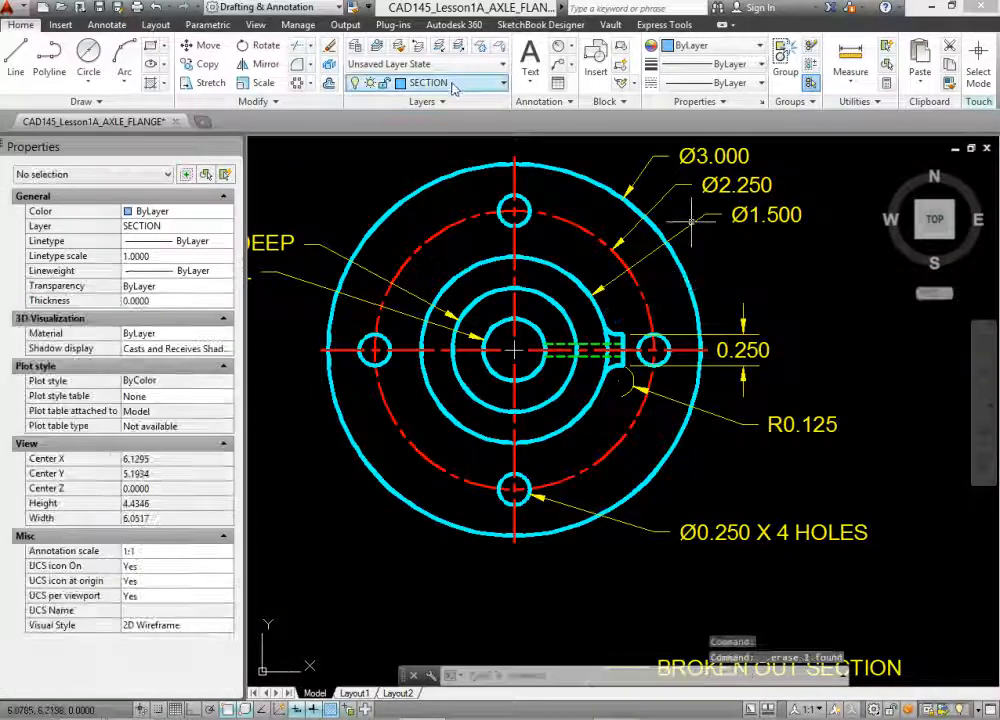
# Make DIMENSION the current layer
pyautogui.click(440, 82)
pyautogui.click(457, 196)
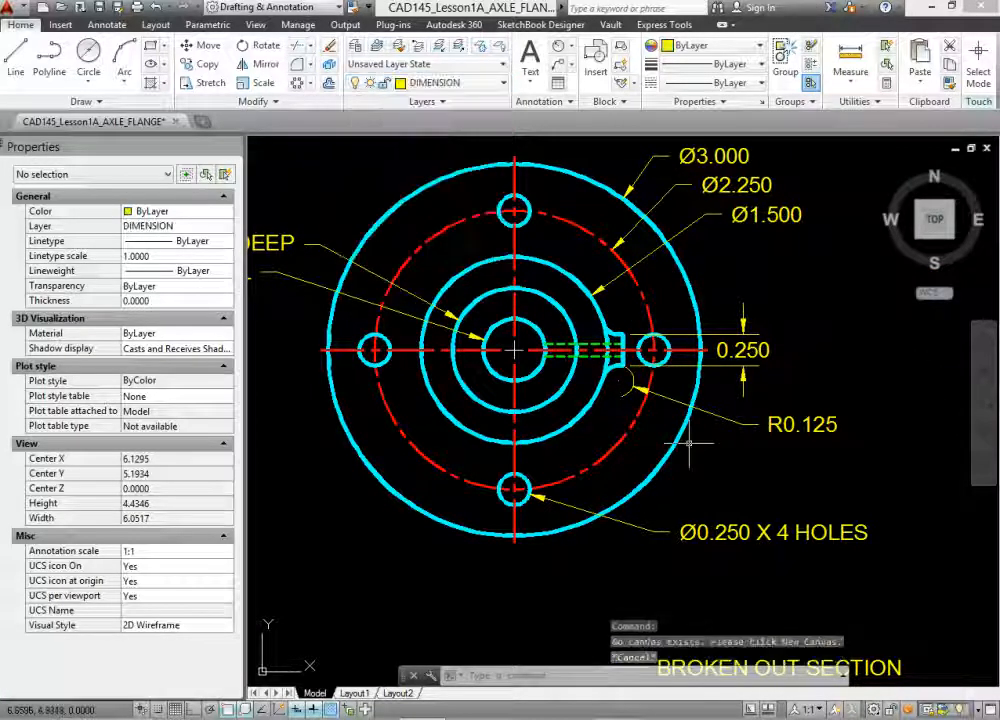
# Examine the dimensions and notes on the sectioned front view and the circular view, including the fillet, counterbore and drill notes
pyautogui.scroll(5, 661, 505)
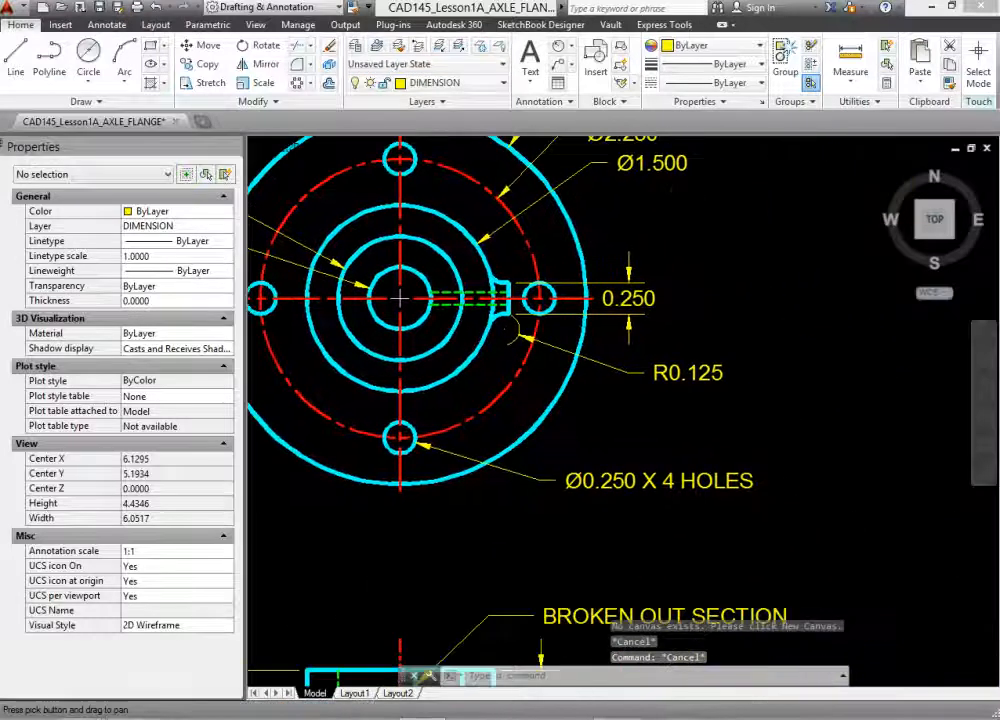
pyautogui.scroll(-6, 513, 444)
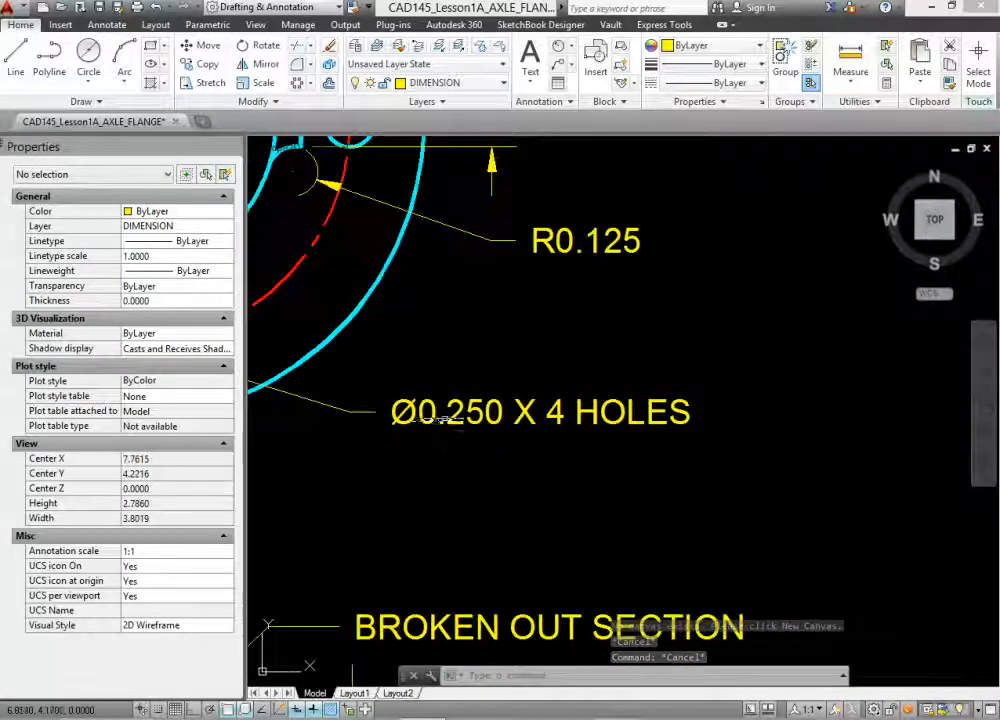
pyautogui.moveTo(553, 462); pyautogui.dragTo(892, 526, button='middle')
pyautogui.scroll(6, 610, 422)
pyautogui.moveTo(656, 335)
pyautogui.mouseDown(button='middle')
pyautogui.moveTo(602, 453)
pyautogui.moveTo(404, 217)
pyautogui.mouseUp(button='middle')
pyautogui.scroll(-2, 631, 476)
pyautogui.moveTo(614, 479); pyautogui.dragTo(366, 242, button='middle')
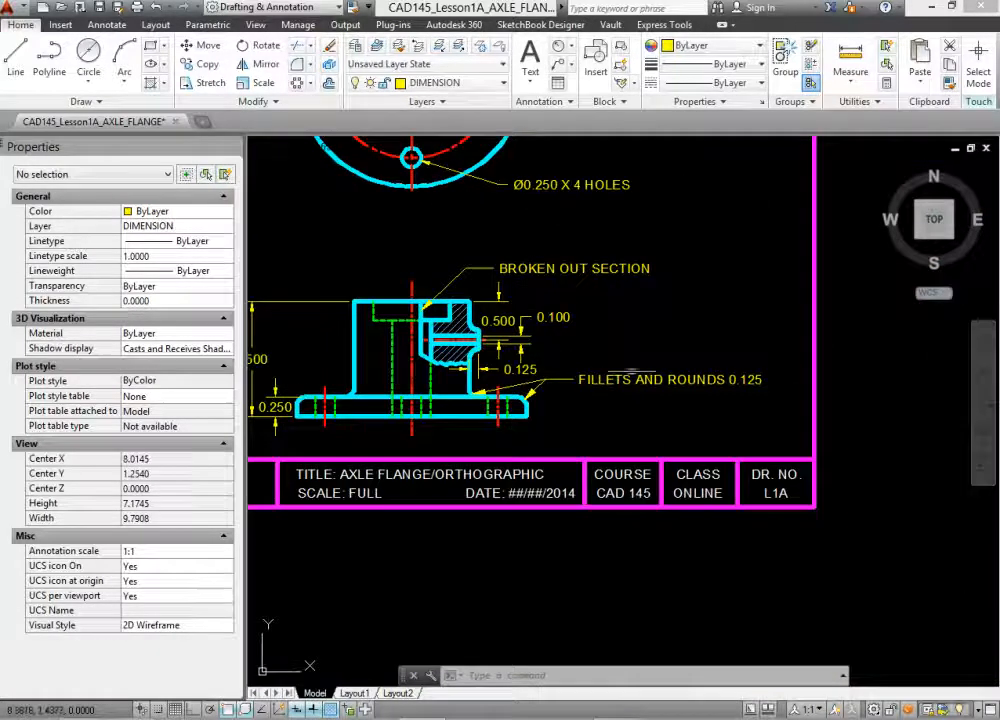
pyautogui.scroll(2, 635, 398)
pyautogui.moveTo(603, 388); pyautogui.dragTo(687, 469, button='middle')
pyautogui.scroll(4, 552, 382)
pyautogui.scroll(-4, 461, 411)
pyautogui.moveTo(411, 401); pyautogui.dragTo(567, 448, button='middle')
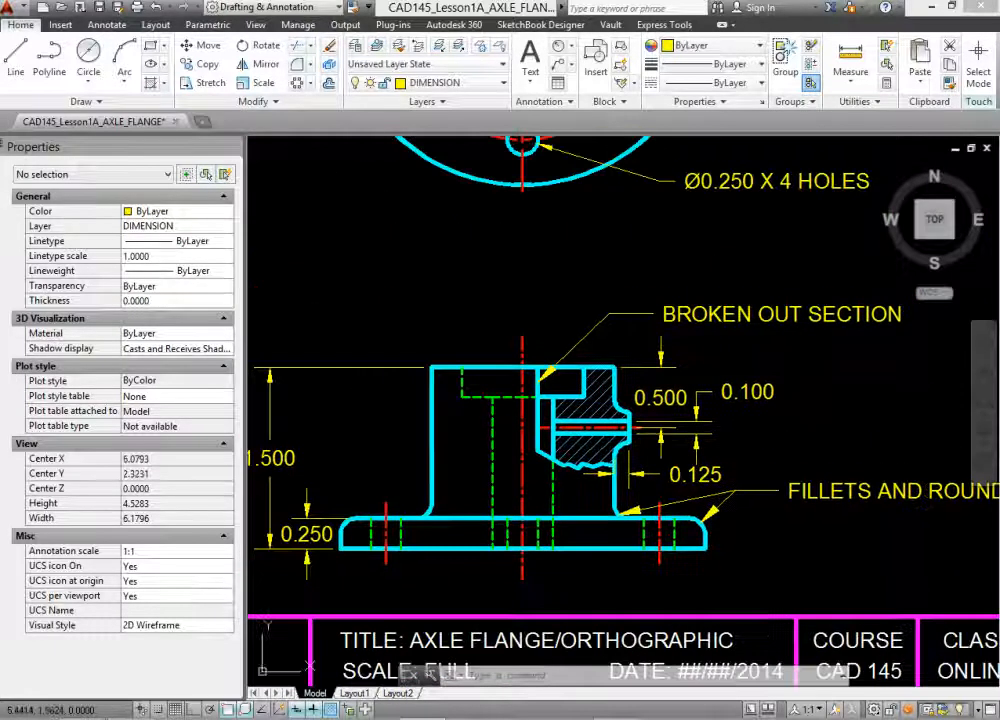
pyautogui.moveTo(482, 463); pyautogui.dragTo(470, 362, button='middle')
pyautogui.moveTo(709, 433)
pyautogui.mouseDown(button='middle')
pyautogui.moveTo(544, 423)
pyautogui.moveTo(679, 414)
pyautogui.mouseUp(button='middle')
pyautogui.moveTo(408, 408); pyautogui.dragTo(626, 413, button='middle')
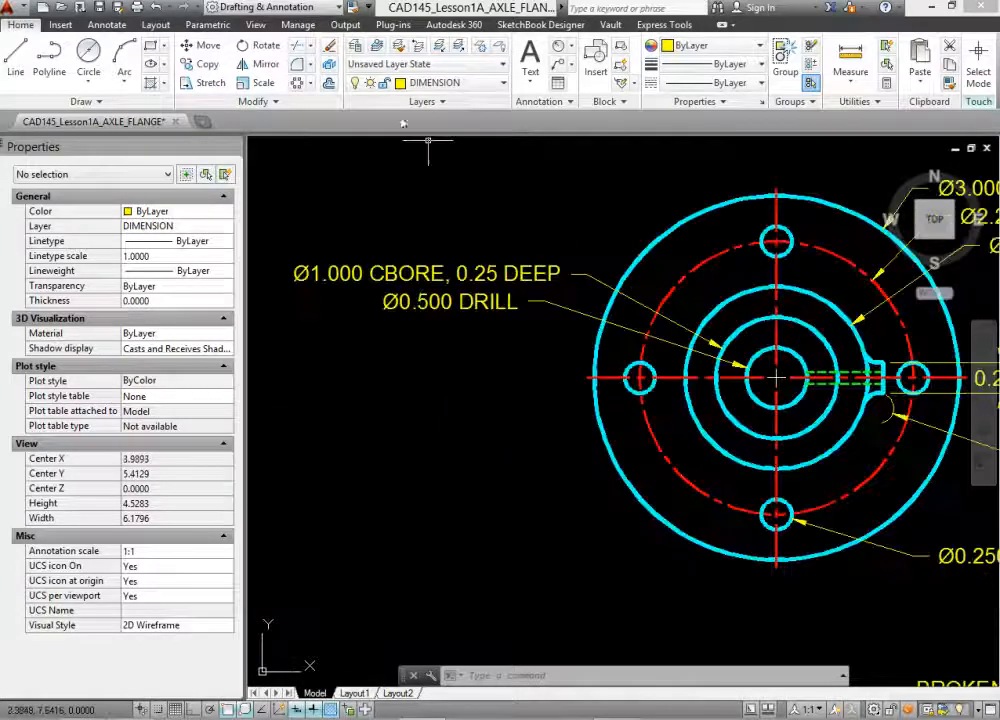
# Add a diameter dimension to the counterbore circle and move its text outside the flange, above the existing counterbore note
pyautogui.click(569, 46)
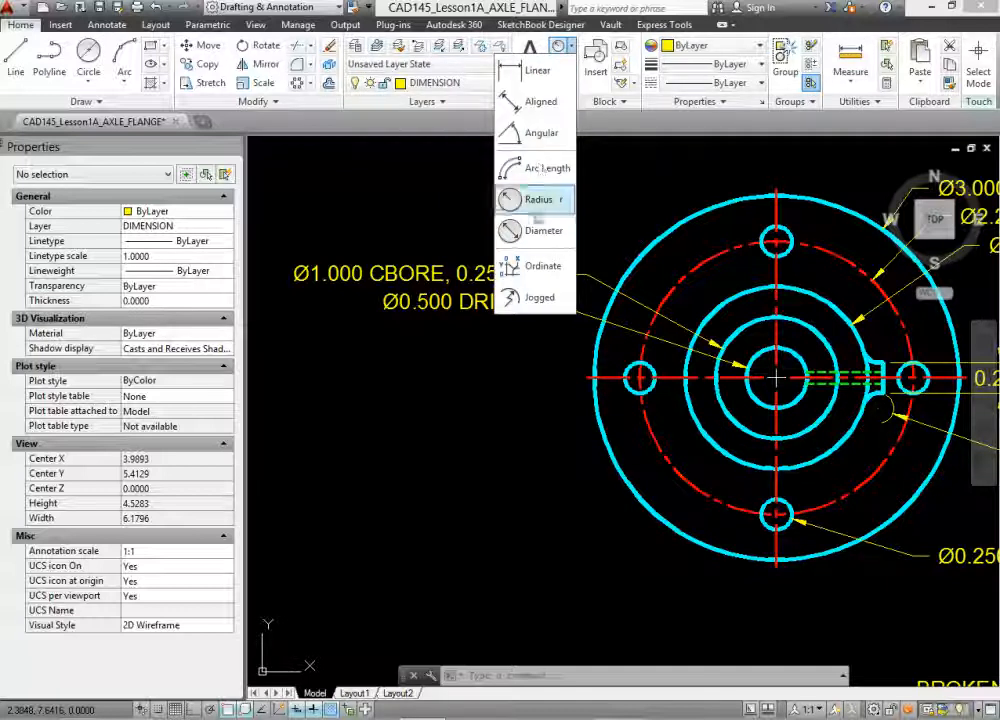
pyautogui.click(540, 230)
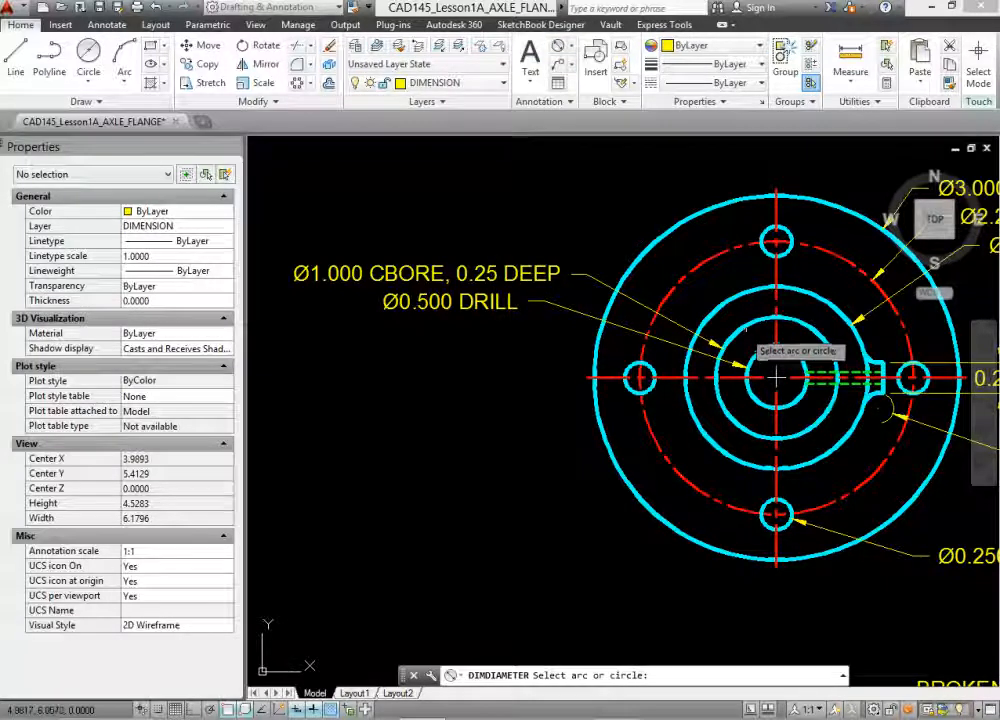
pyautogui.click(762, 436)
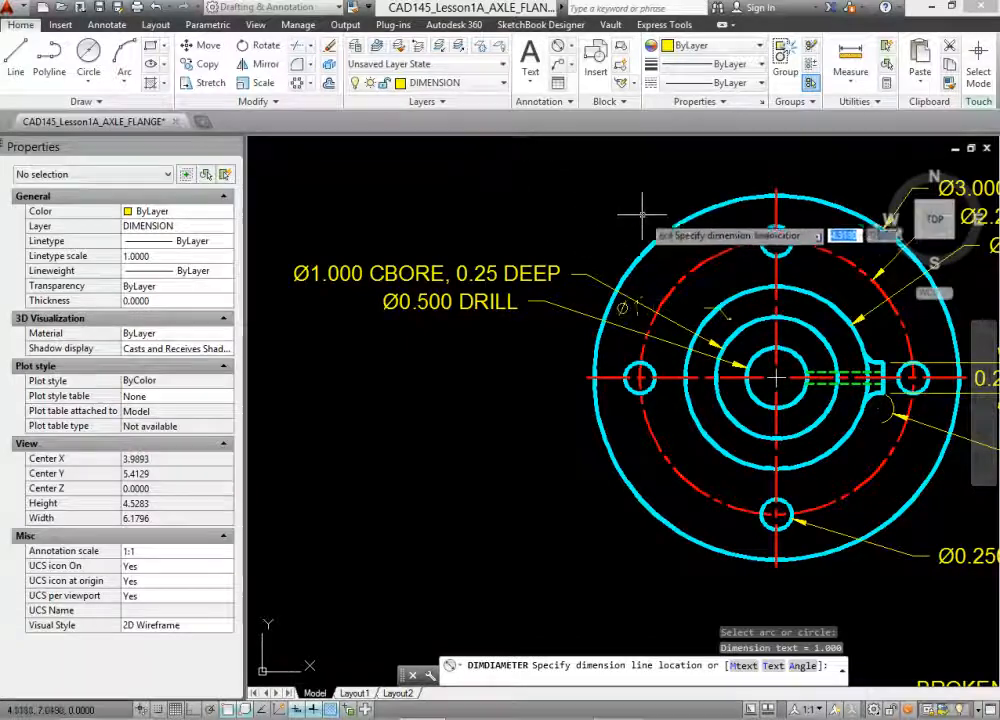
pyautogui.click(655, 308)
pyautogui.click(660, 308)
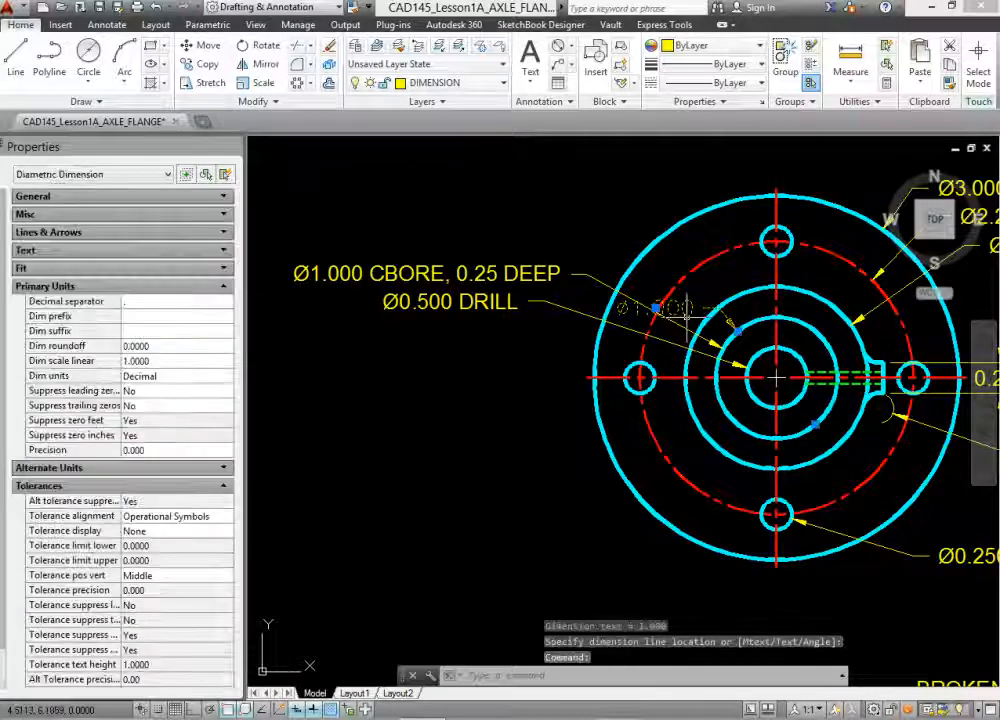
pyautogui.click(665, 312)
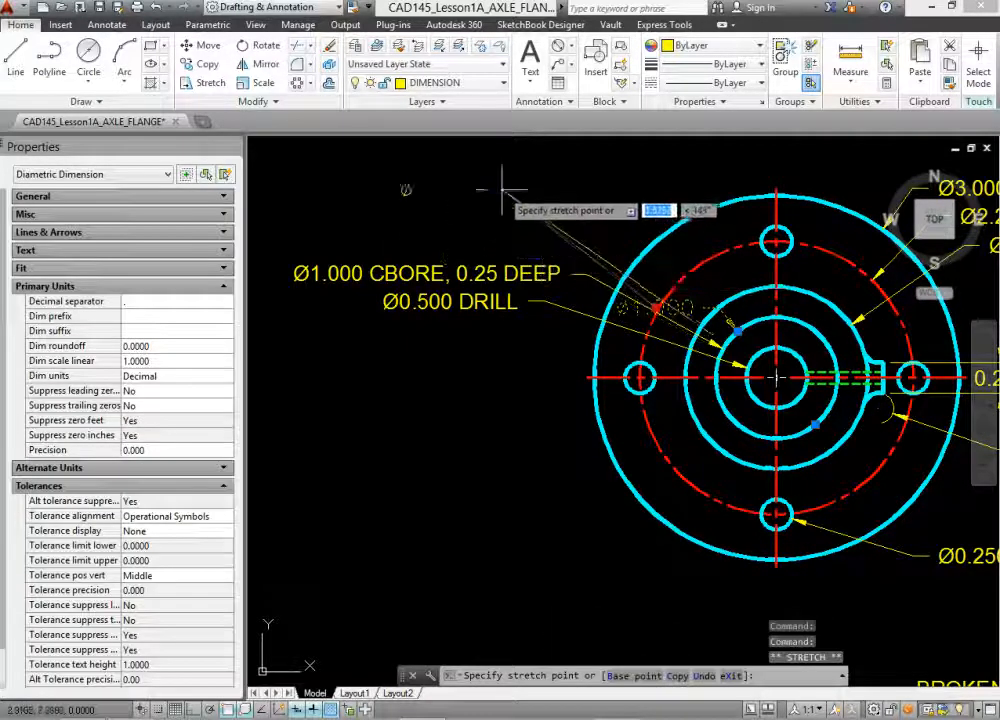
pyautogui.click(514, 197)
pyautogui.press('Escape')
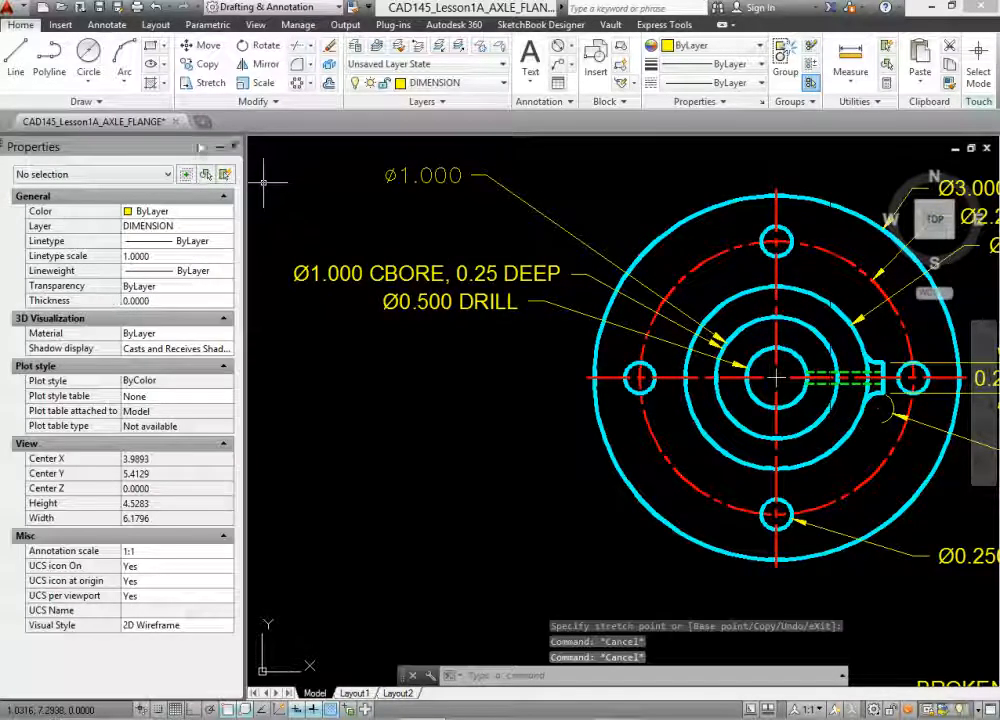
# Open the properties of the new counterbore diameter dimension and examine its primary units prefix and suffix settings
pyautogui.hotkey('ctrl', '1')
pyautogui.moveTo(301, 220); pyautogui.dragTo(348, 286, button='middle')
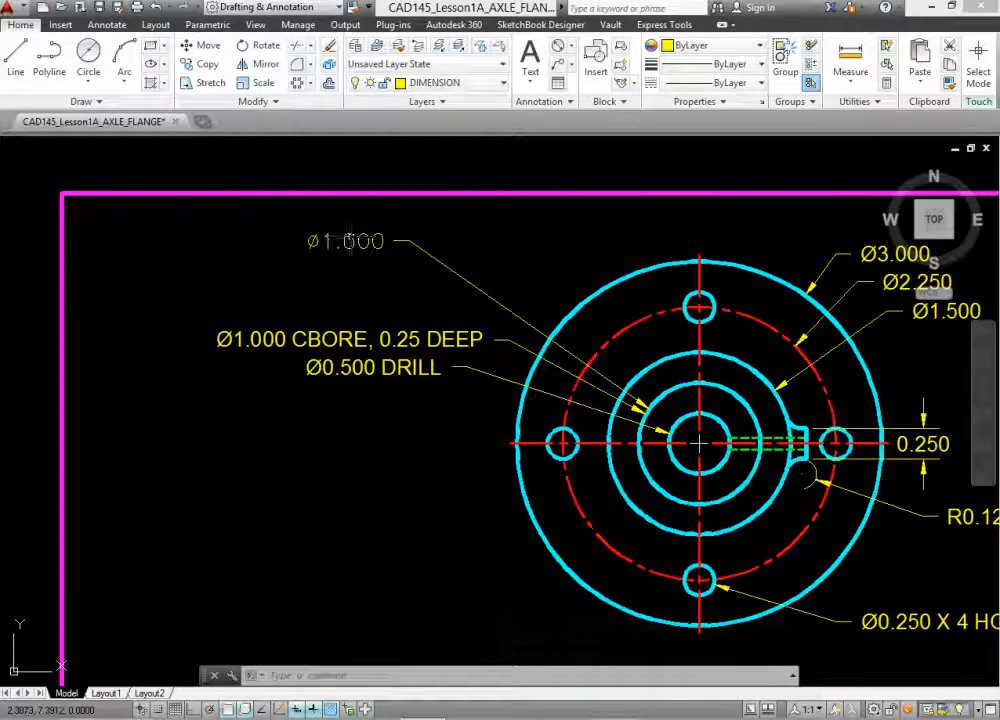
pyautogui.rightClick(350, 240)
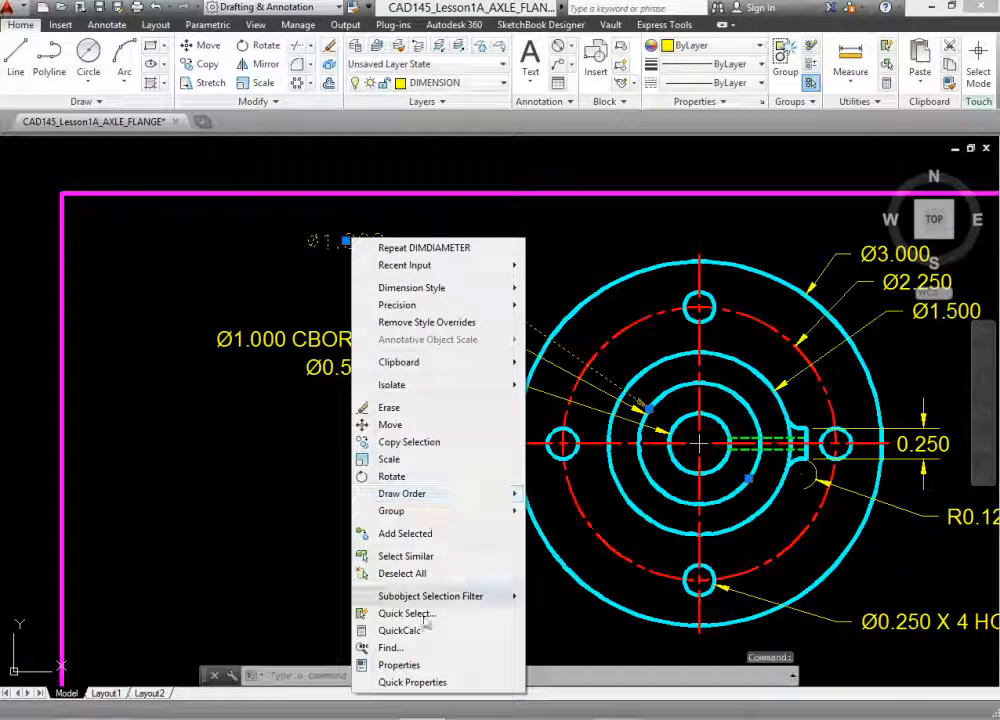
pyautogui.click(427, 665)
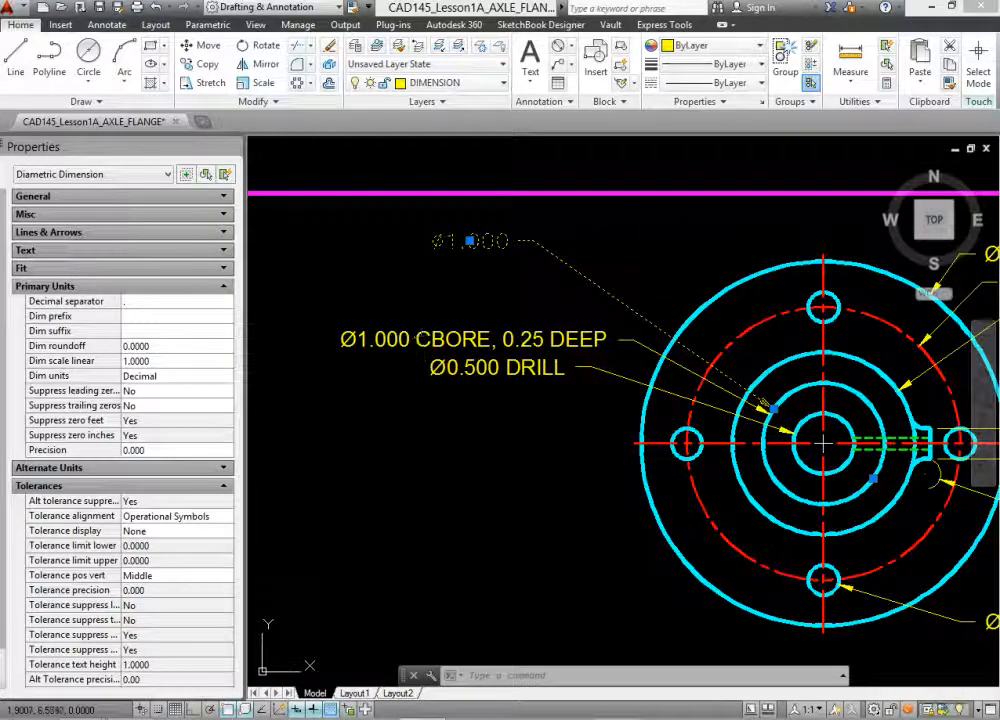
pyautogui.press('Escape')
pyautogui.press('Escape')
# Examine the suffix settings of the existing counterbore, drill and four-hole diameter dimensions in their properties
pyautogui.click(421, 339)
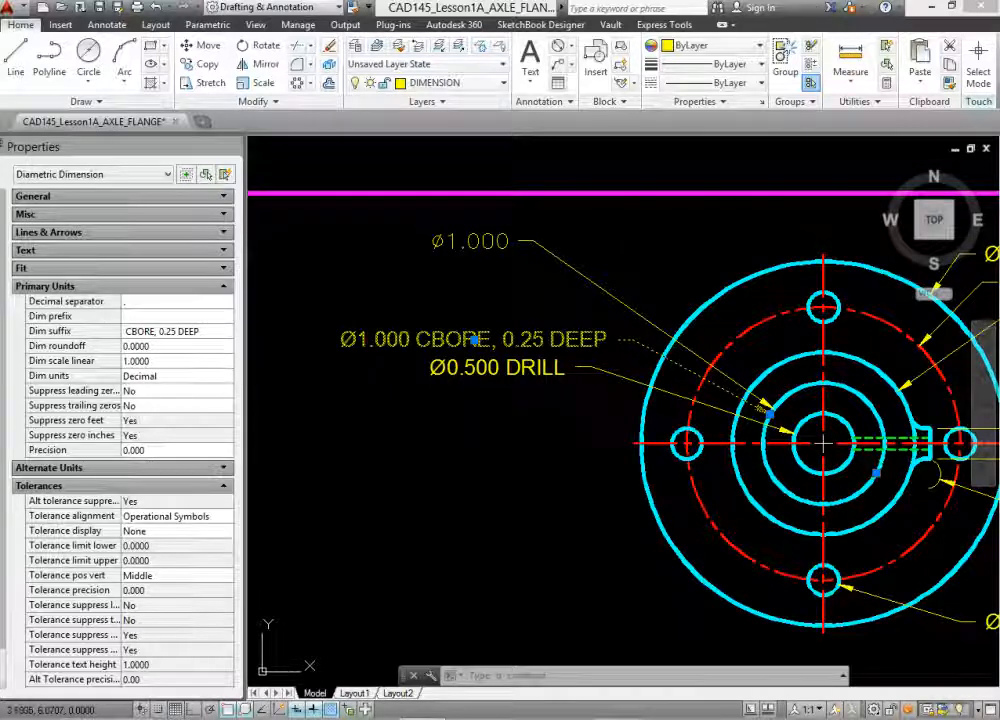
pyautogui.press('Escape')
pyautogui.press('Escape')
pyautogui.click(500, 367)
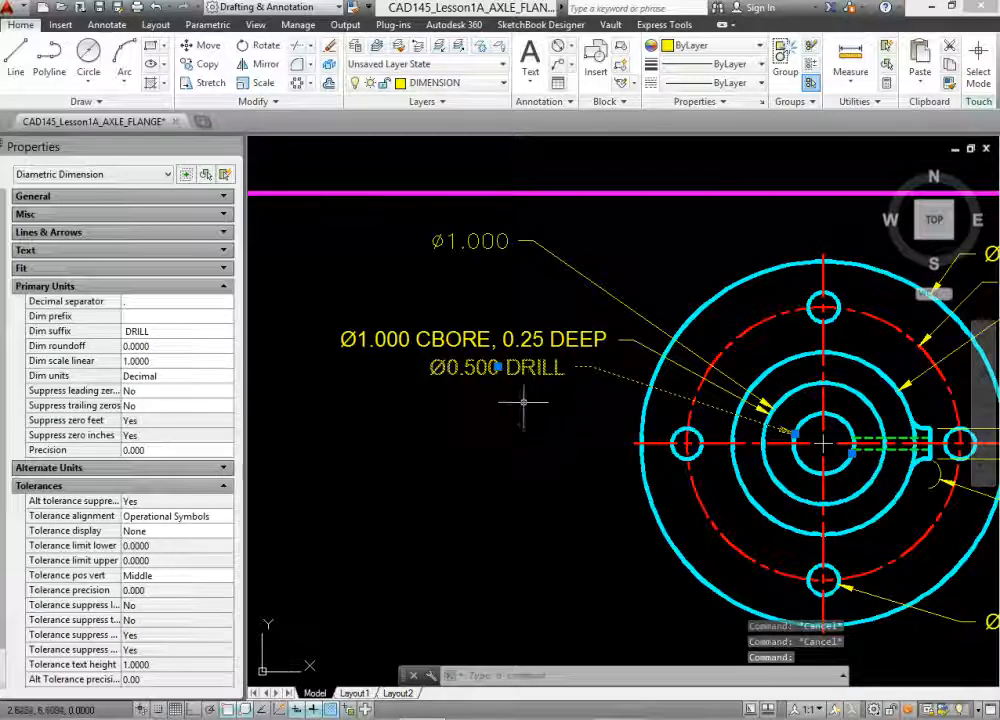
pyautogui.press('Escape')
pyautogui.moveTo(510, 457); pyautogui.dragTo(270, 300, button='middle')
pyautogui.click(835, 465)
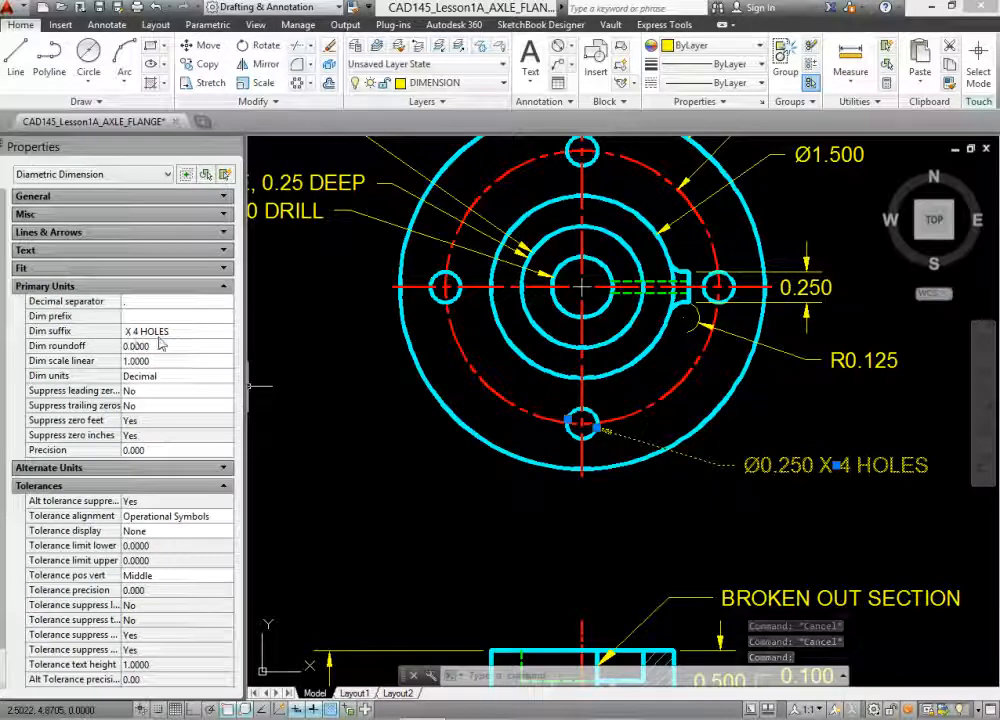
pyautogui.press('Escape')
pyautogui.press('Escape')
# Start a multileader with its arrowhead on the vertical edge of the broken-out section, enabling the Nearest object snap to place it
pyautogui.moveTo(745, 490); pyautogui.dragTo(722, 328, button='middle')
pyautogui.scroll(-2, 722, 328)
pyautogui.moveTo(699, 477)
pyautogui.mouseDown(button='middle')
pyautogui.moveTo(615, 464)
pyautogui.moveTo(585, 478)
pyautogui.moveTo(528, 474)
pyautogui.mouseUp(button='middle')
pyautogui.scroll(2, 585, 478)
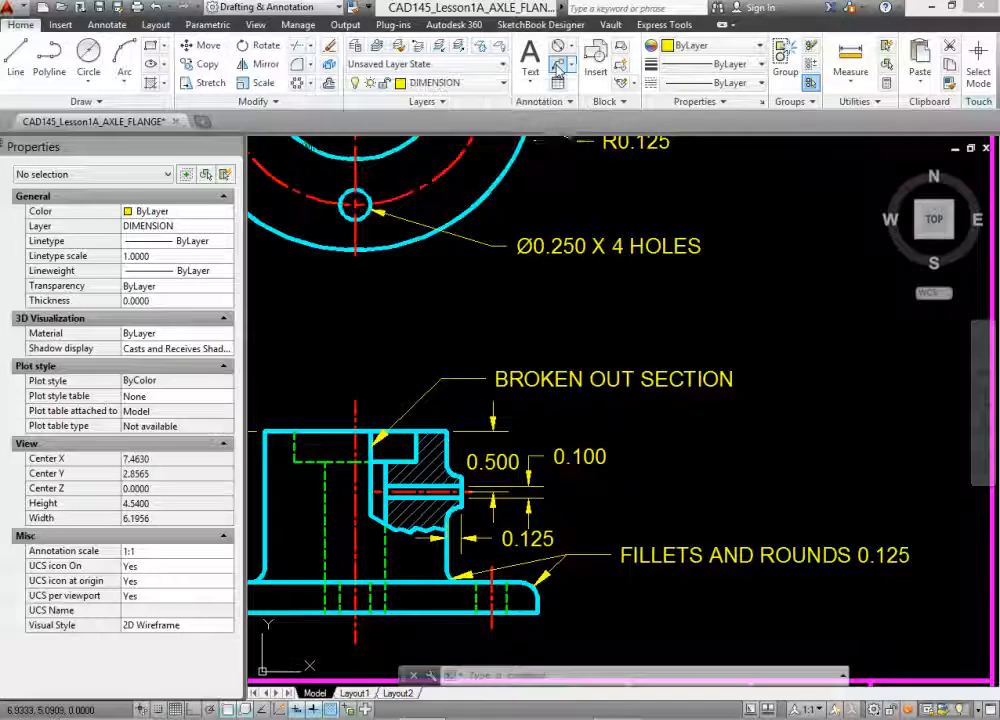
pyautogui.click(557, 67)
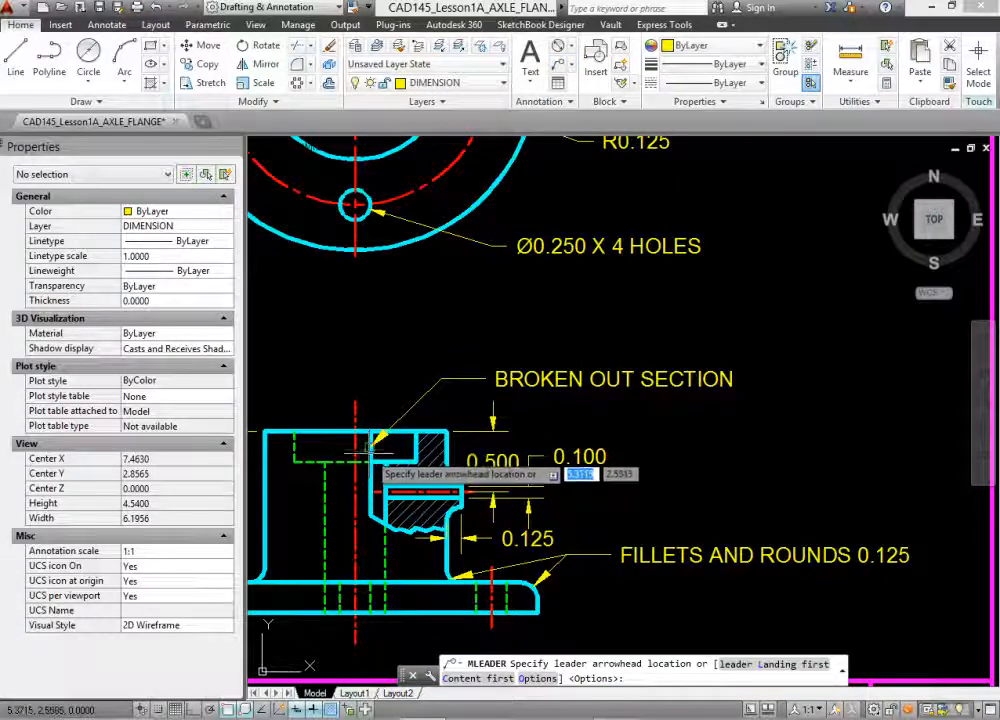
pyautogui.scroll(6, 370, 457)
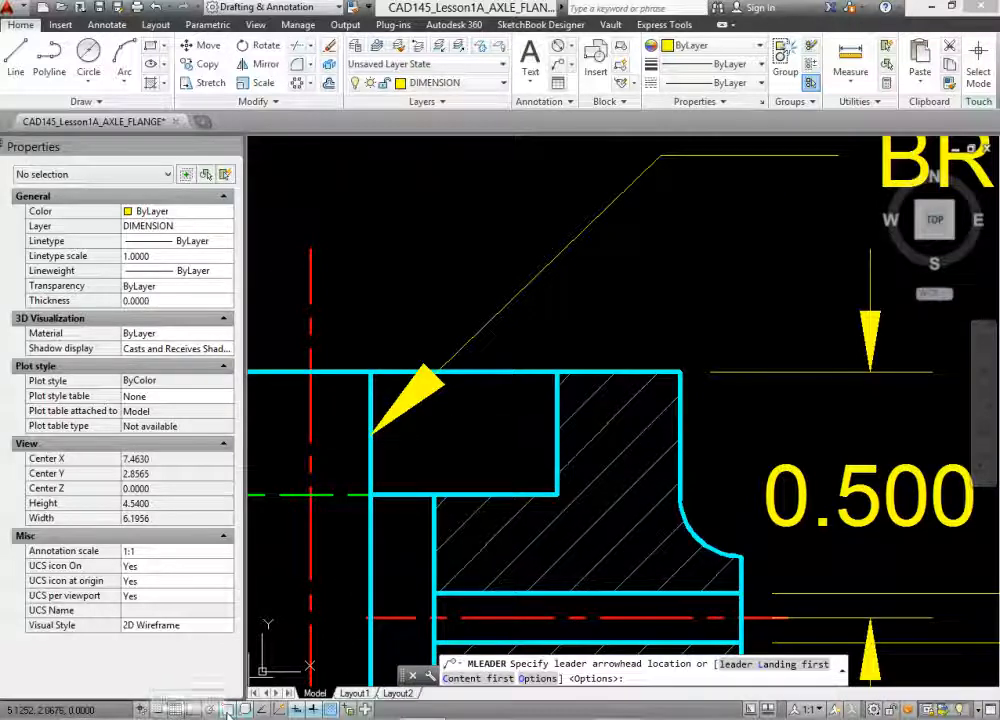
pyautogui.rightClick(228, 710)
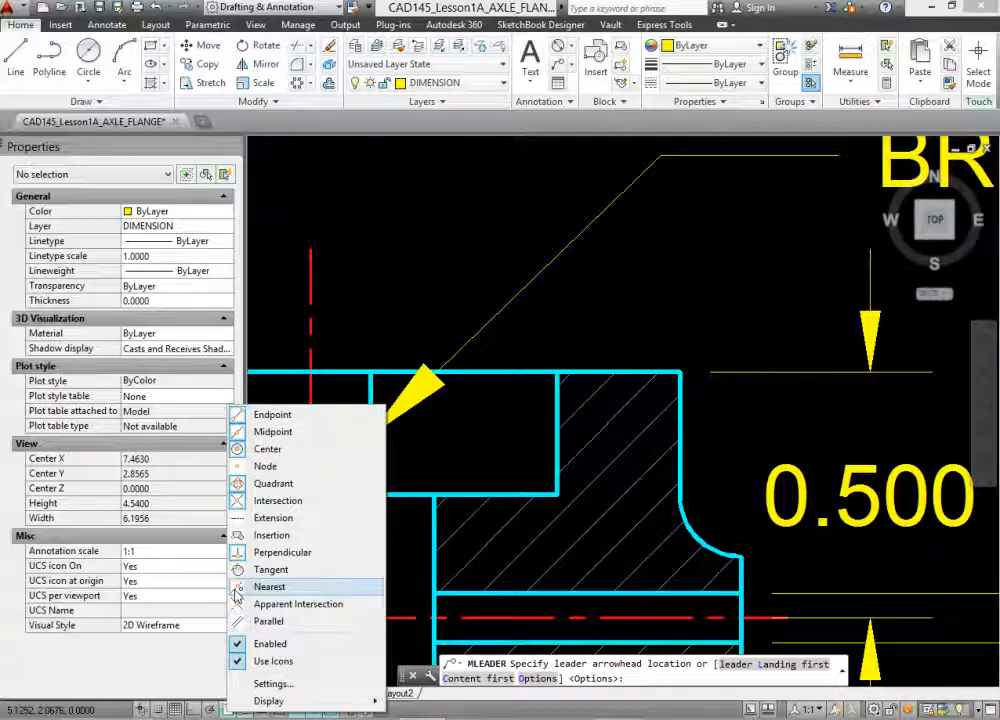
pyautogui.click(236, 594)
pyautogui.click(375, 400)
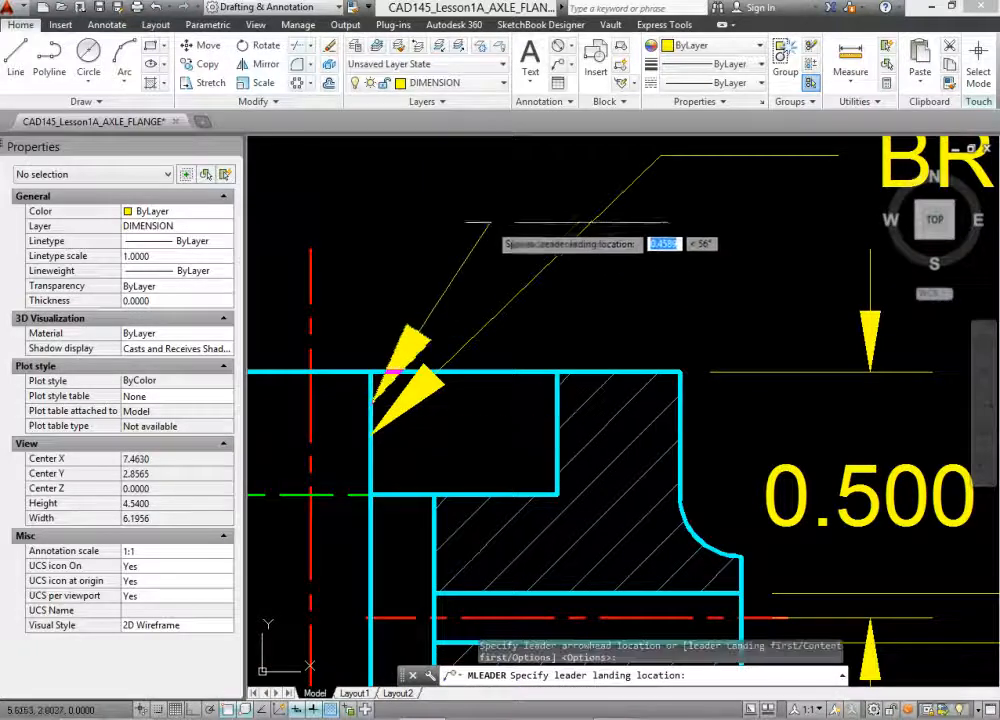
# Place the leader's landing at an angle above the existing BROKEN OUT SECTION note, with Ortho turned off
pyautogui.moveTo(487, 214); pyautogui.dragTo(489, 304, button='middle')
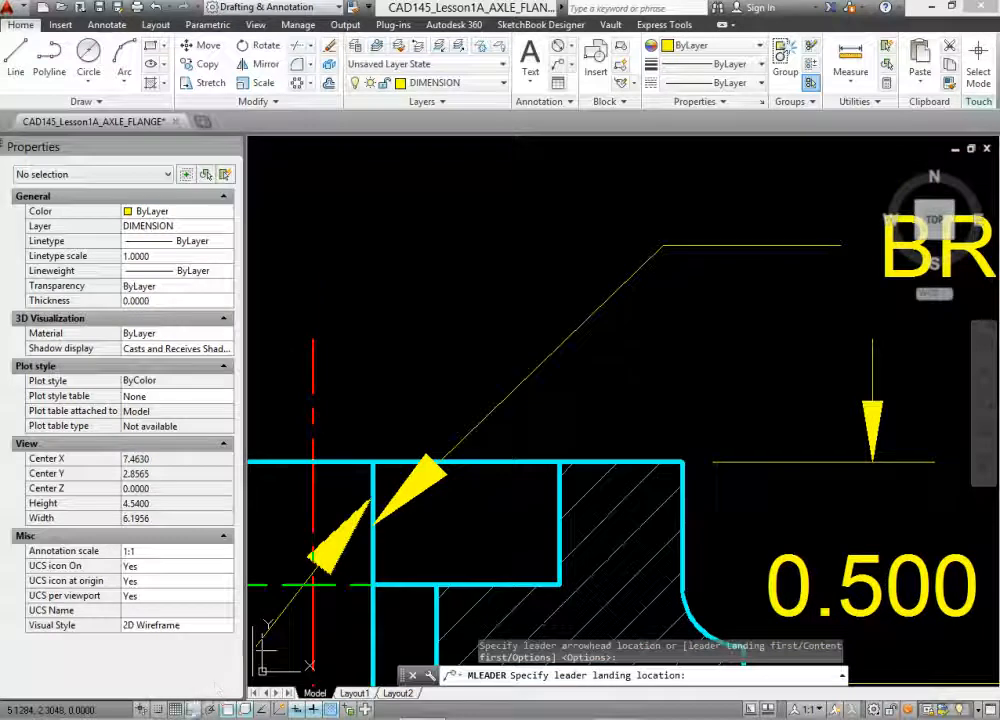
pyautogui.press('F8')
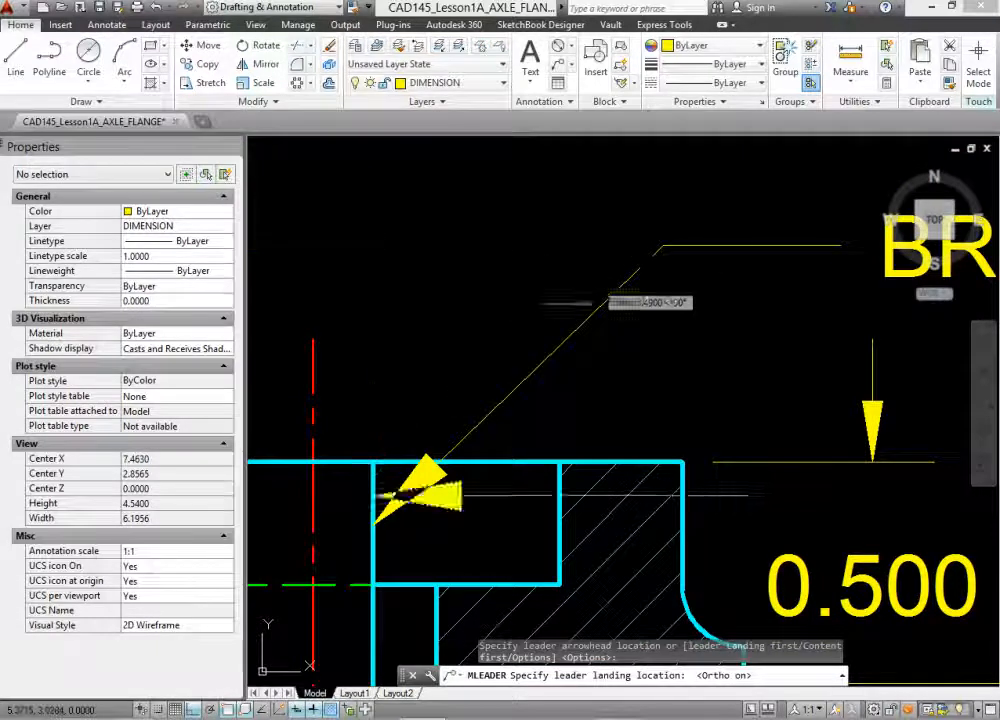
pyautogui.moveTo(580, 300); pyautogui.dragTo(646, 386, button='middle')
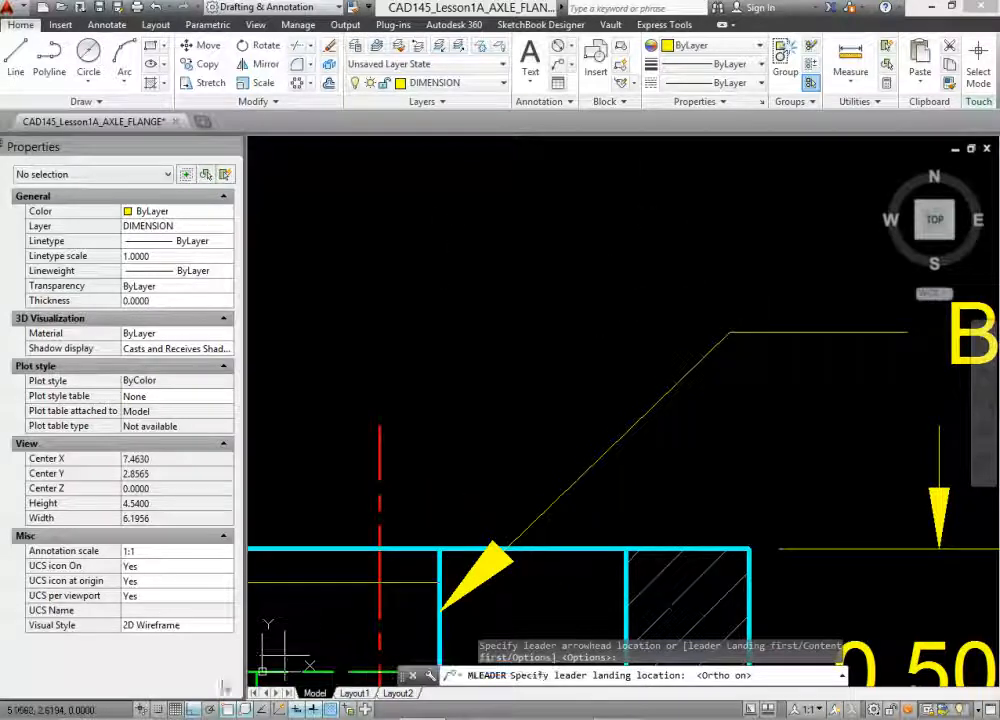
pyautogui.press('F8')
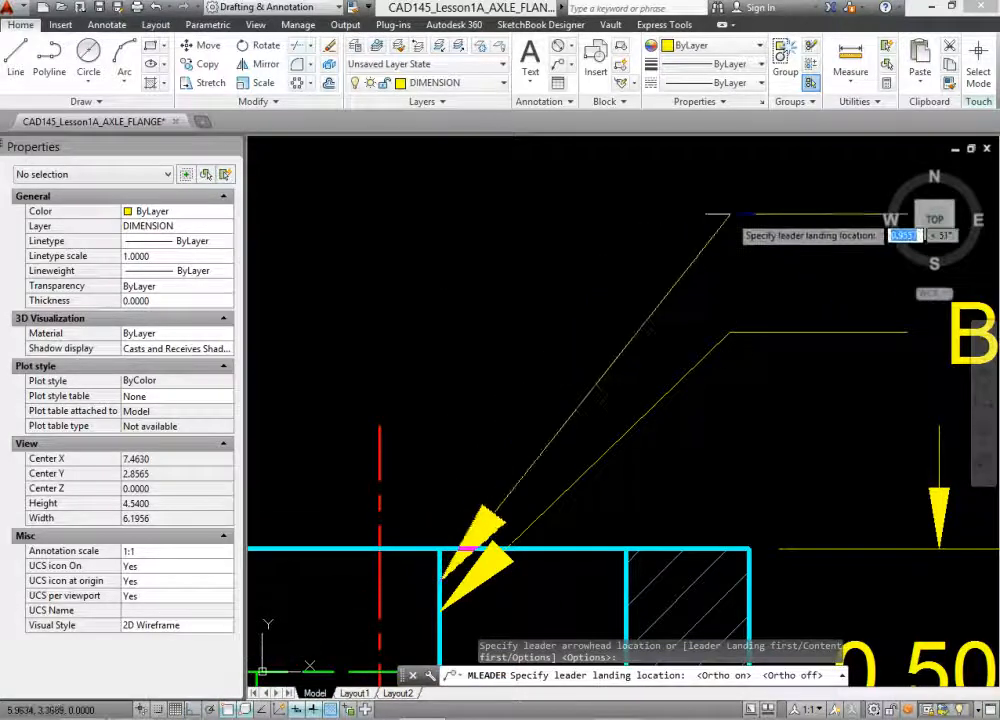
pyautogui.moveTo(742, 243); pyautogui.dragTo(624, 284, button='middle')
pyautogui.moveTo(552, 207); pyautogui.dragTo(436, 273, button='middle')
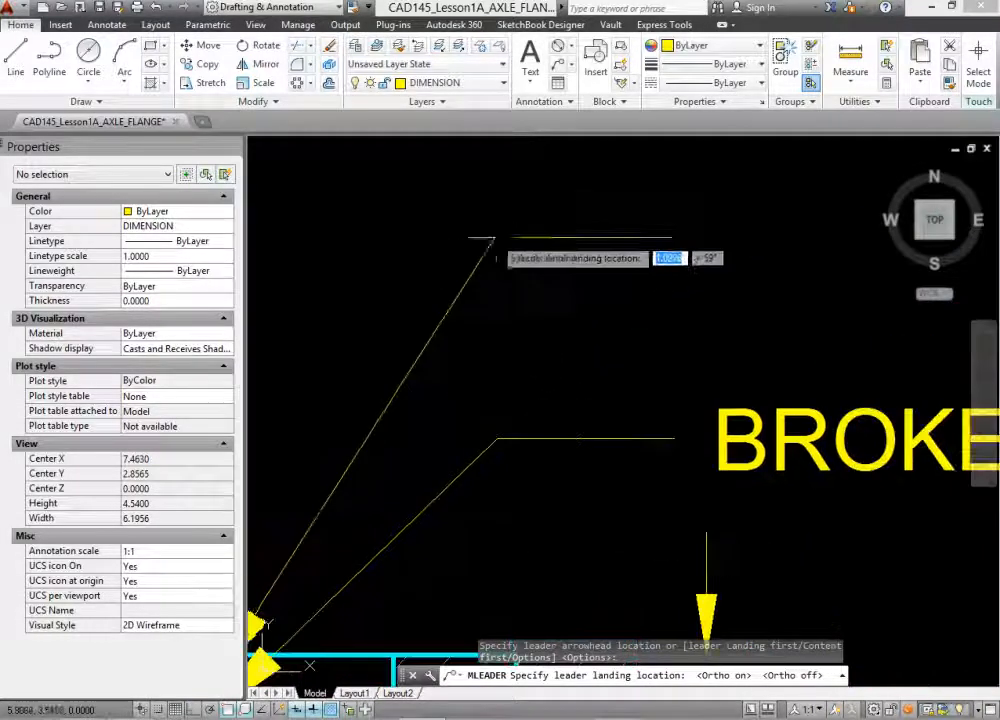
pyautogui.scroll(-3, 520, 223)
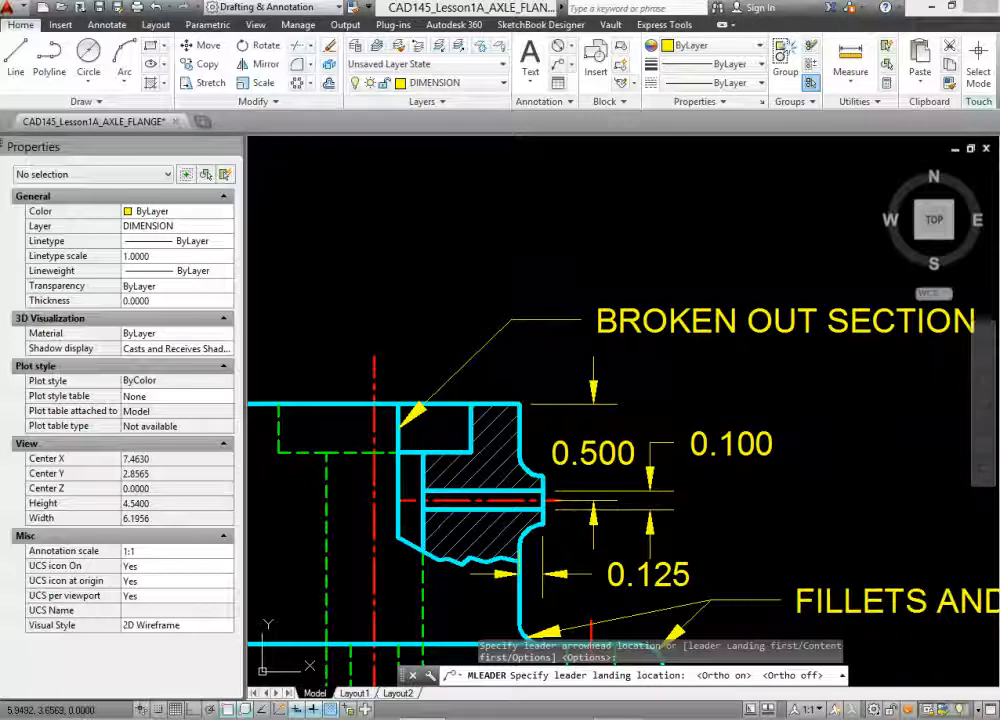
pyautogui.click(520, 225)
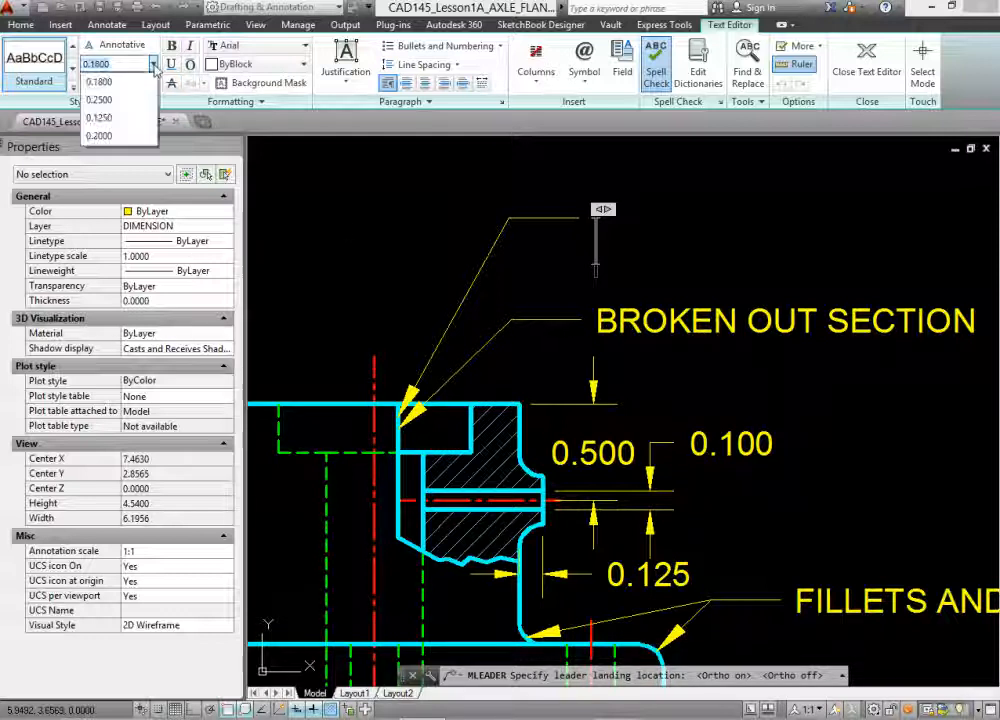
# Apply the custom romans text style to the leader text and set its height to 0.1250
pyautogui.click(118, 118)
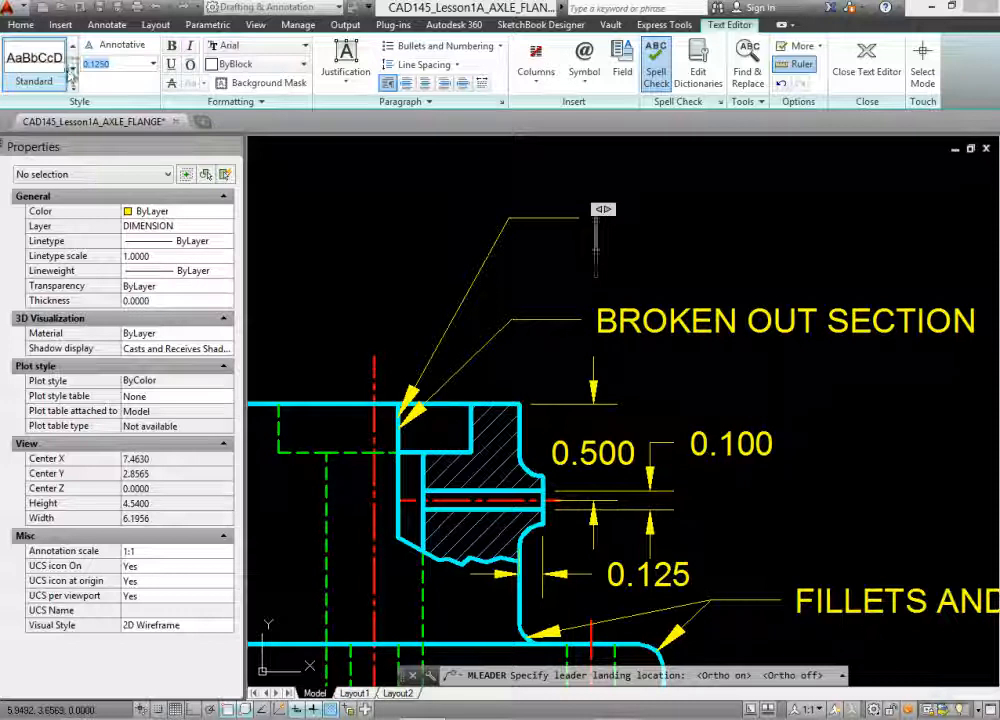
pyautogui.click(72, 71)
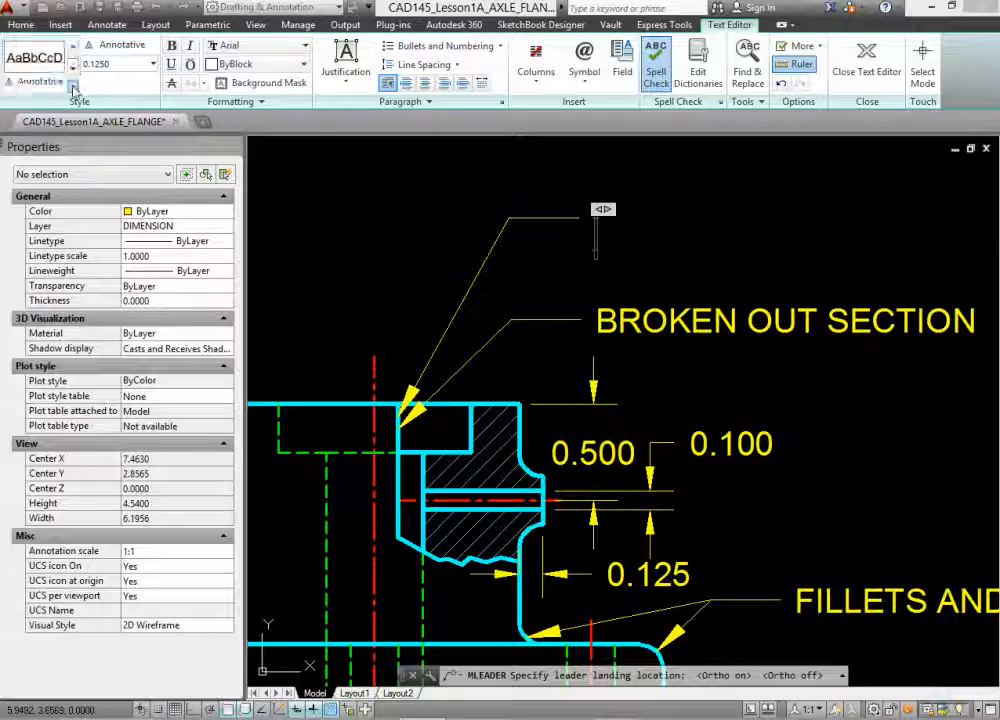
pyautogui.click(72, 88)
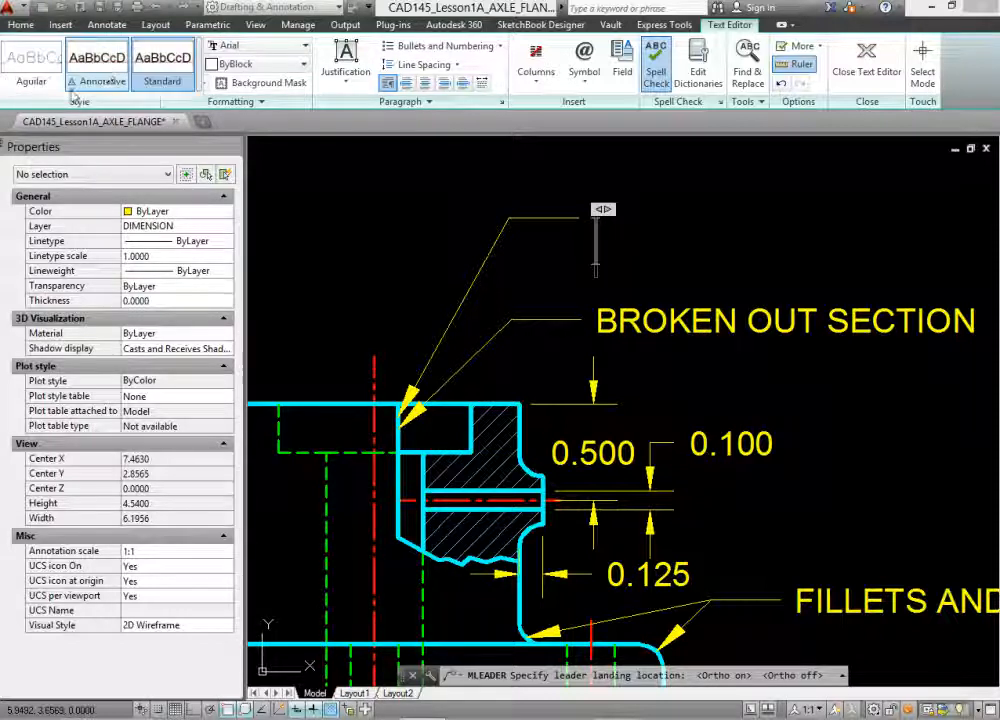
pyautogui.click(50, 62)
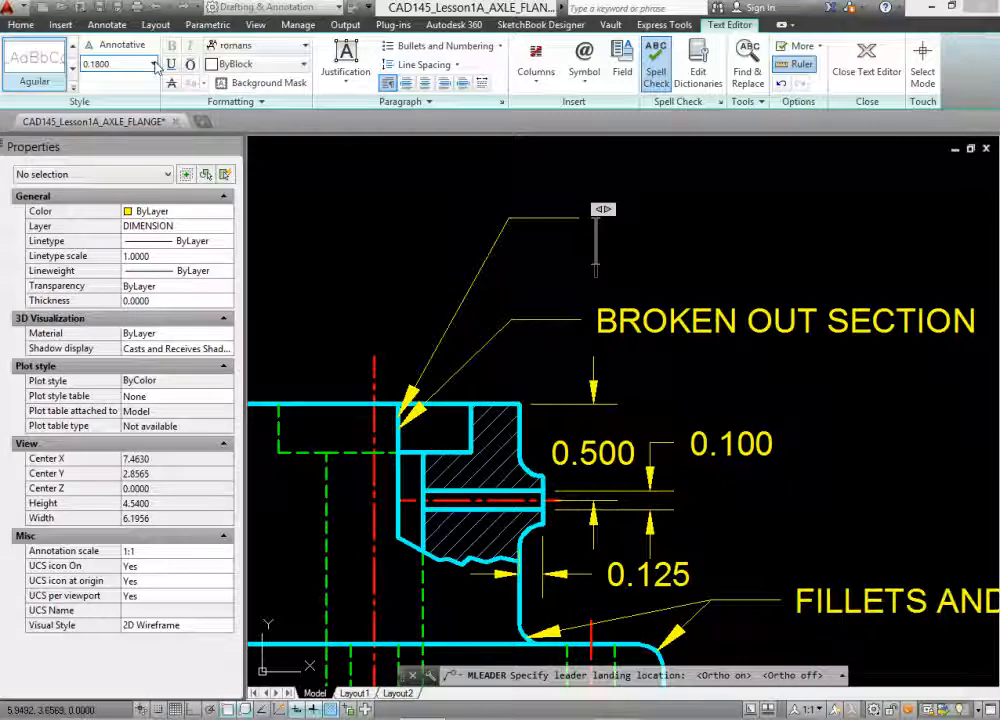
pyautogui.click(154, 64)
pyautogui.click(112, 118)
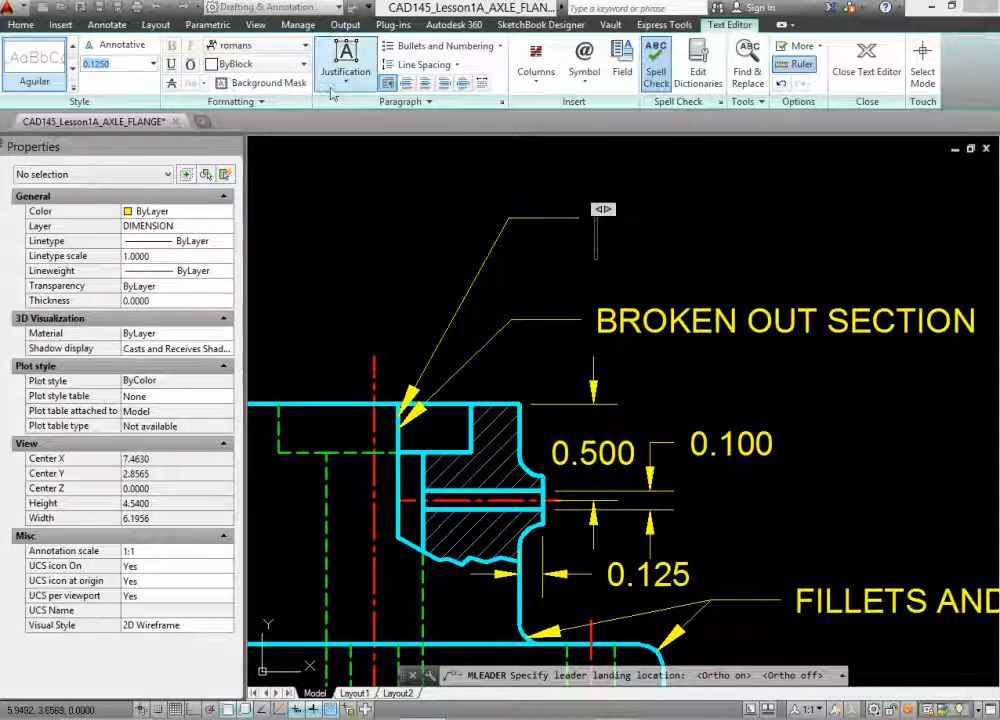
# Enter the text BROKEN in capitals for the leader above the BROKEN OUT SECTION note and finish the note
pyautogui.press('capslock')
pyautogui.write('BROKEN')
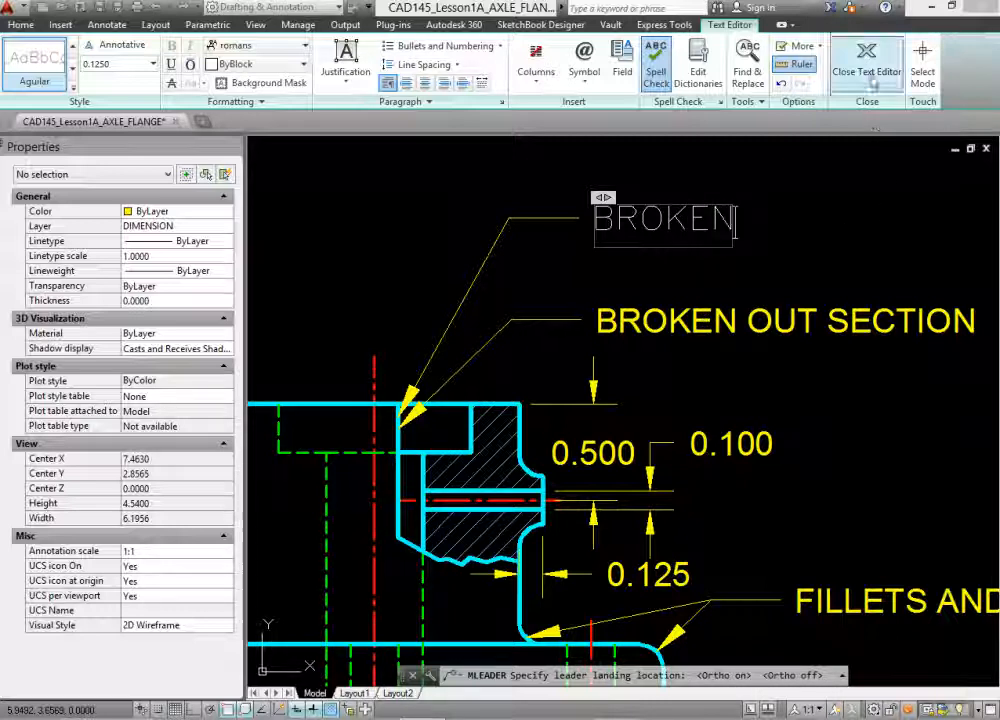
pyautogui.click(864, 60)
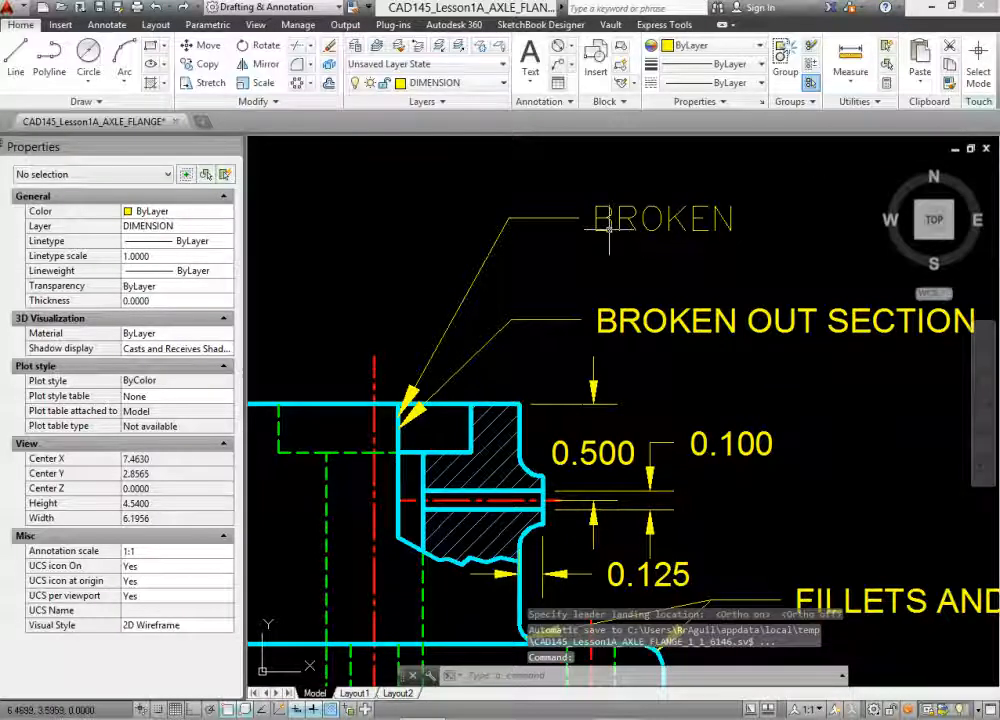
# Place a multileader in the empty area below the FILLETS AND ROUNDS note, with its landing above and beyond the arrowhead
pyautogui.moveTo(620, 456); pyautogui.dragTo(410, 146, button='middle')
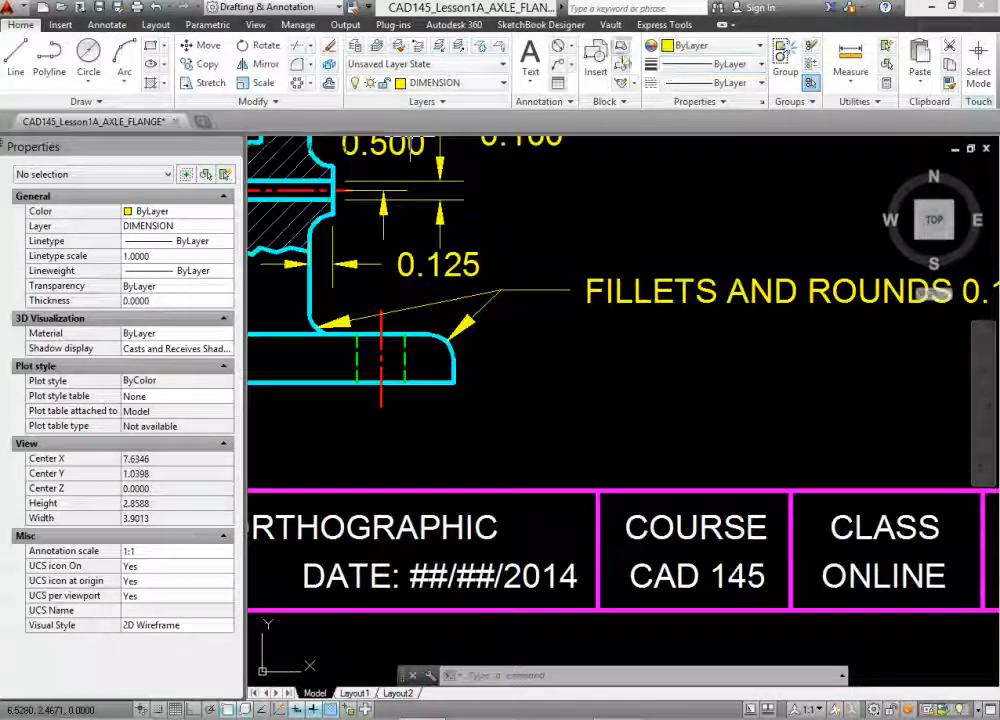
pyautogui.click(560, 68)
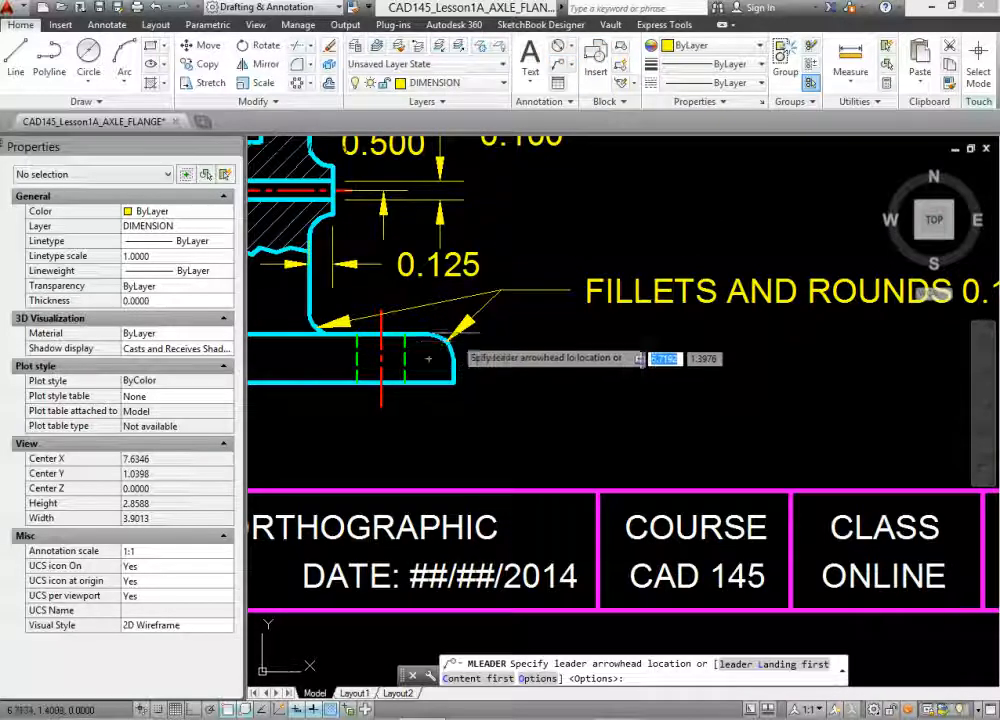
pyautogui.moveTo(904, 315); pyautogui.dragTo(891, 314, button='middle')
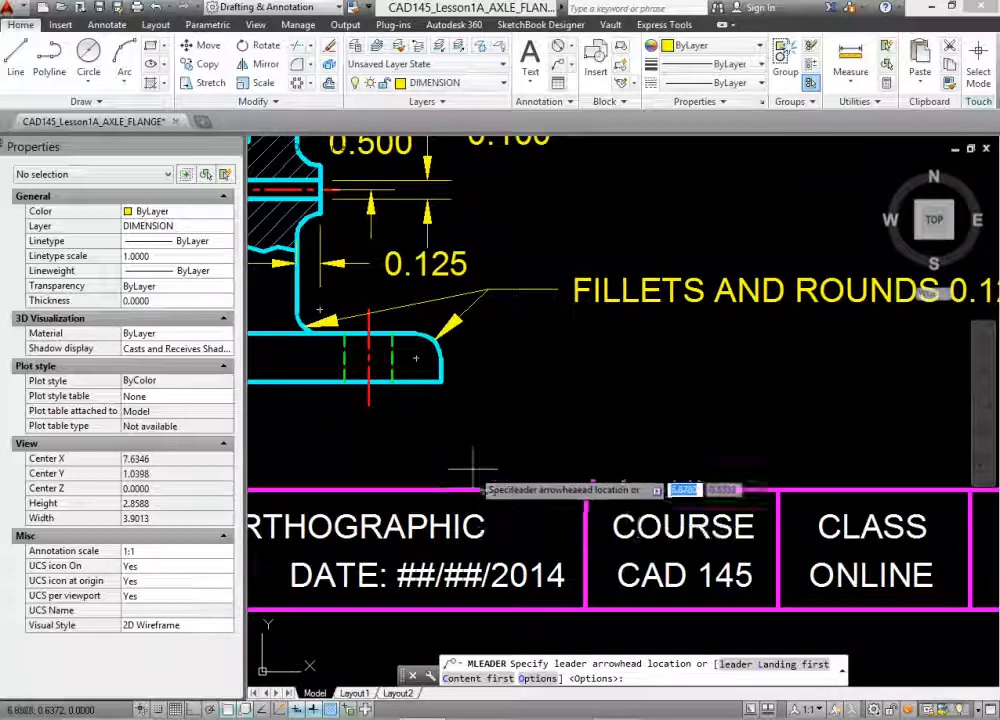
pyautogui.click(497, 449)
pyautogui.click(583, 369)
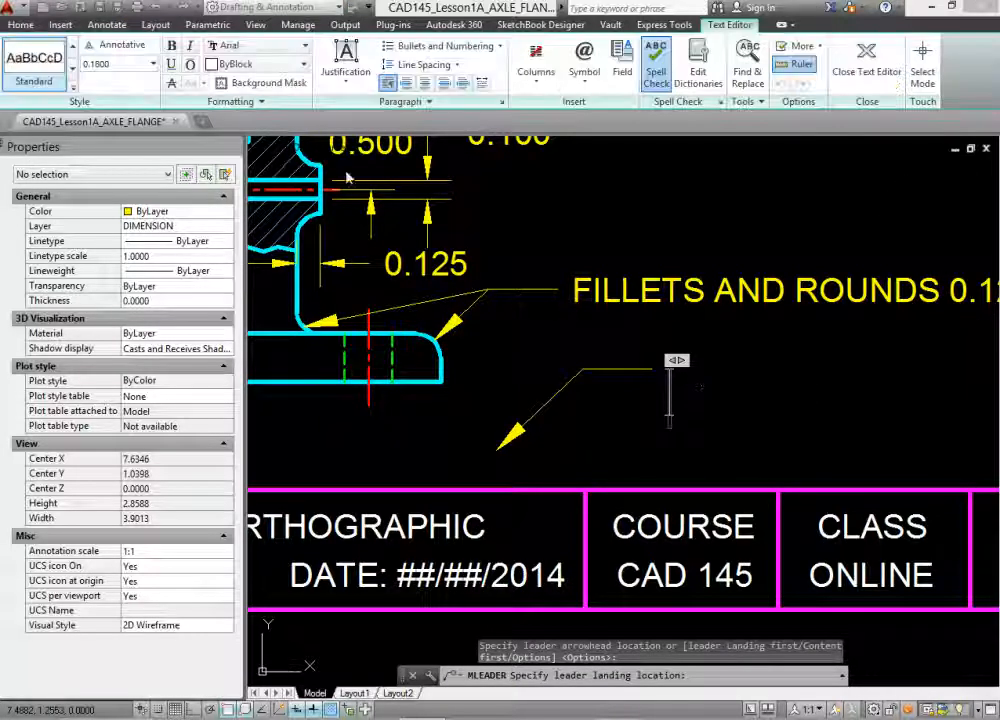
# Give the new leader the note TEXT in the Aguilar romans style at height 0.1250 and finish it
pyautogui.click(153, 64)
pyautogui.click(113, 102)
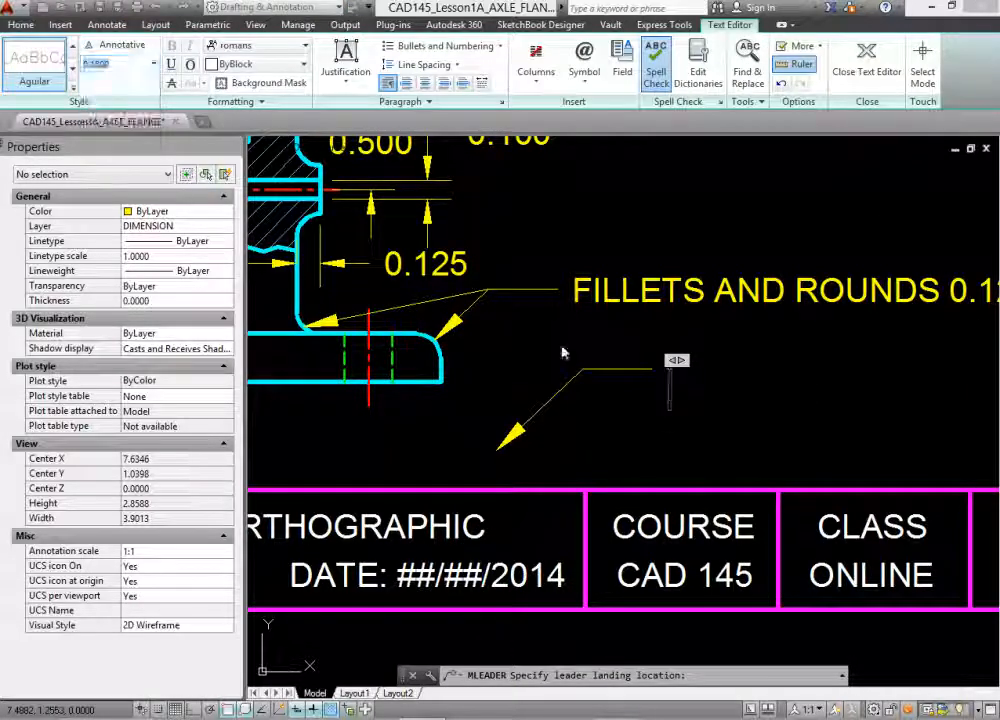
pyautogui.write('TEXT')
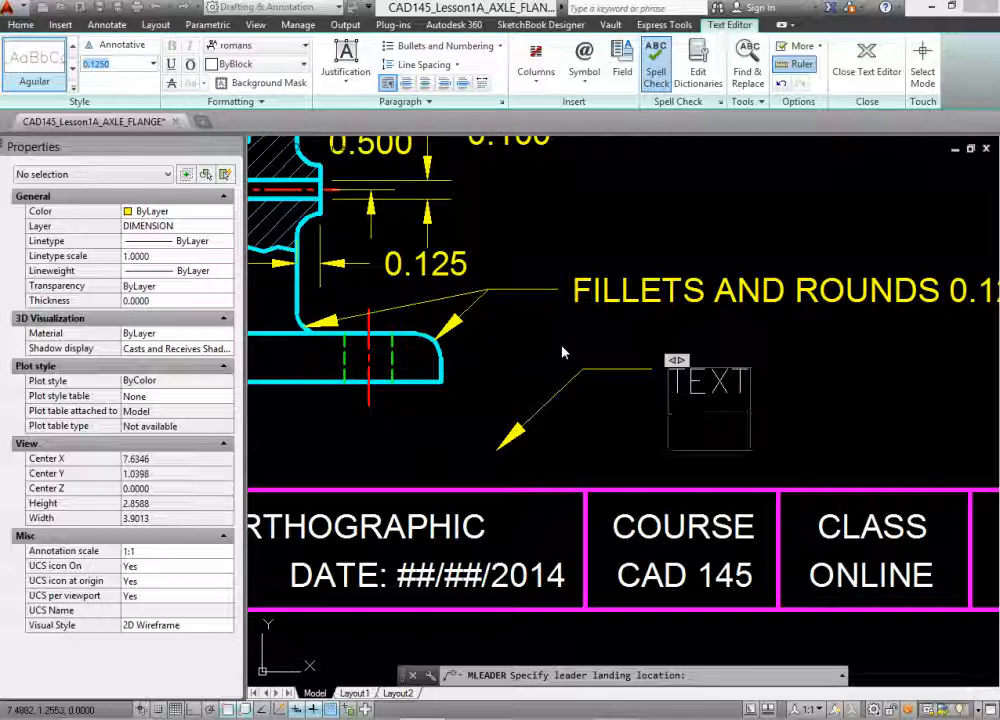
pyautogui.click(858, 84)
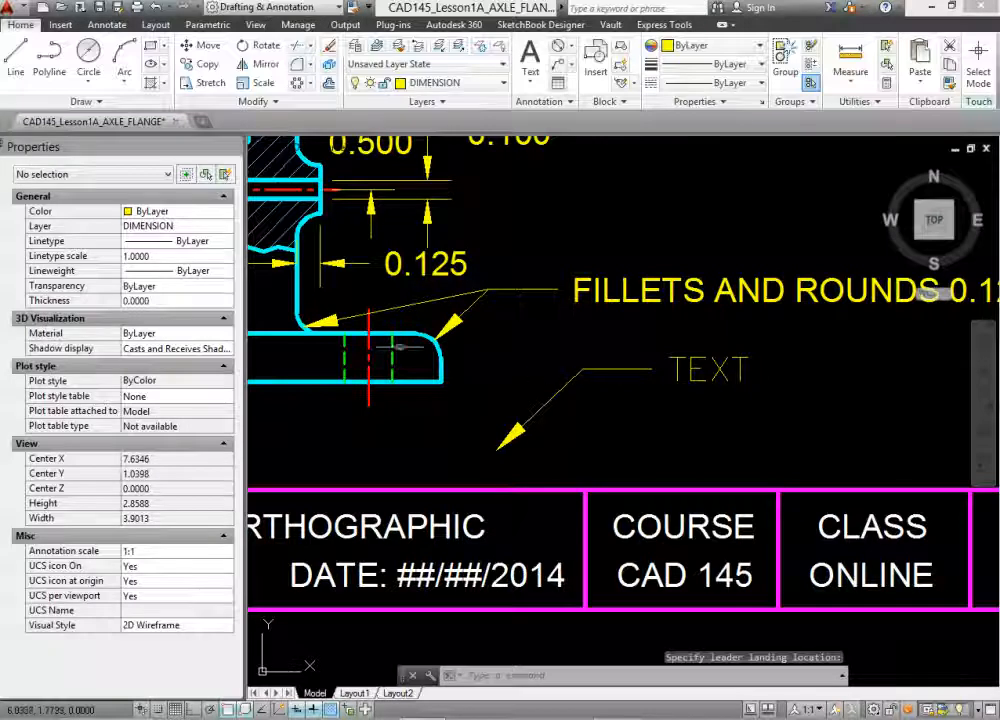
# Add a second multileader without text, its arrowhead beside the first one and its landing snapped to the TEXT leader's landing start
pyautogui.click(558, 64)
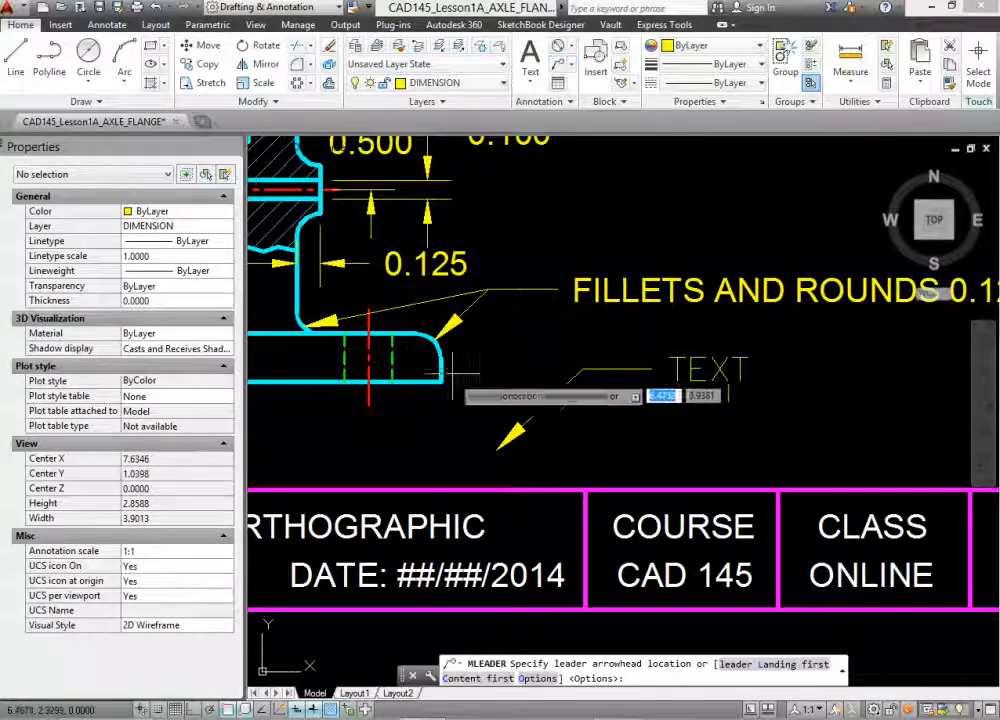
pyautogui.click(388, 431)
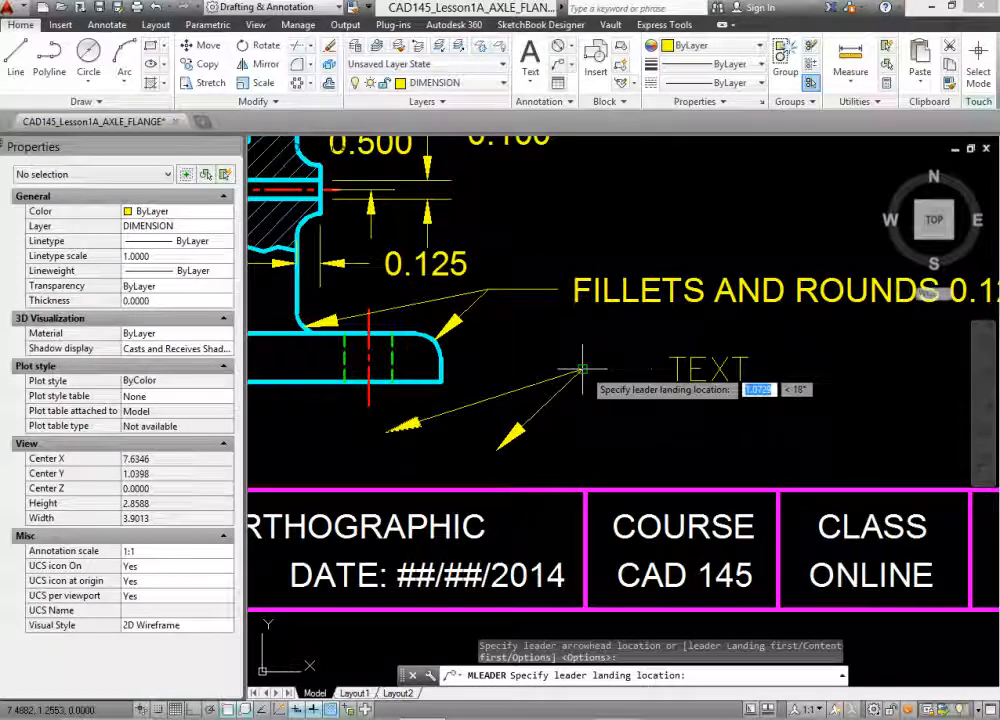
pyautogui.click(670, 340)
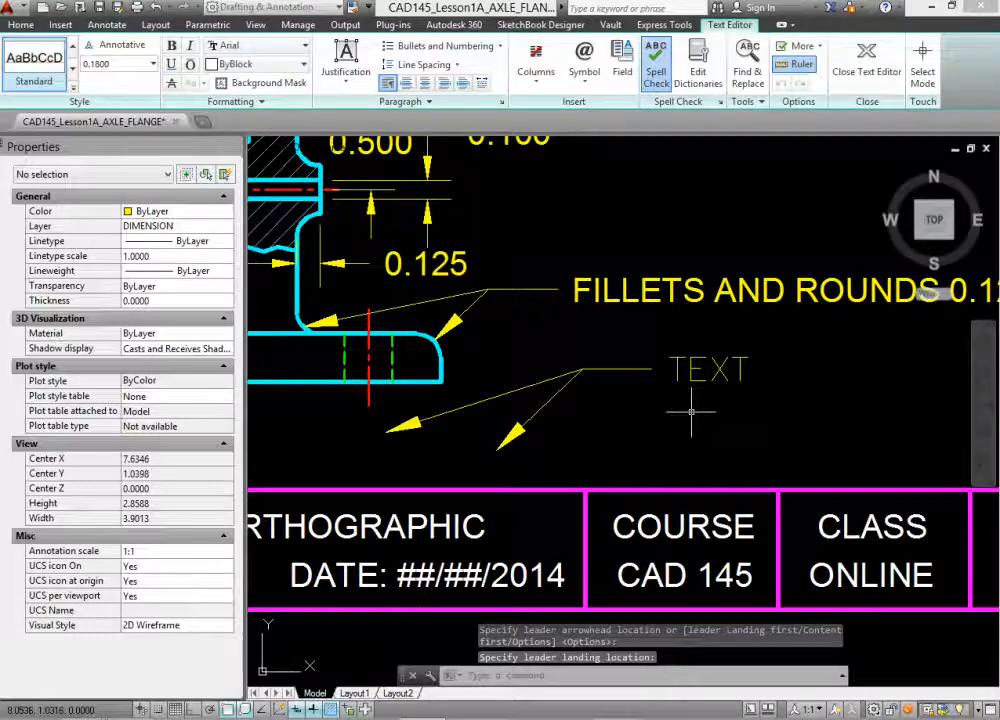
pyautogui.press('Escape')
# Examine the hatched broken-out section and the hidden and center lines of the front view up close
pyautogui.scroll(-4, 592, 408)
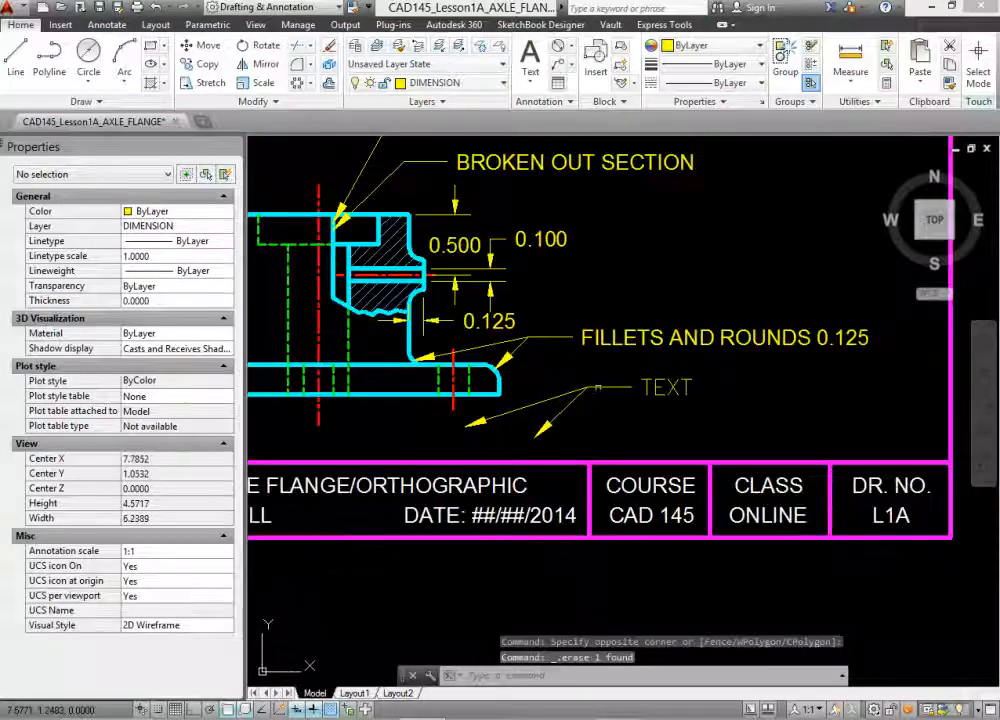
pyautogui.moveTo(578, 342); pyautogui.dragTo(686, 418, button='middle')
pyautogui.scroll(6, 594, 369)
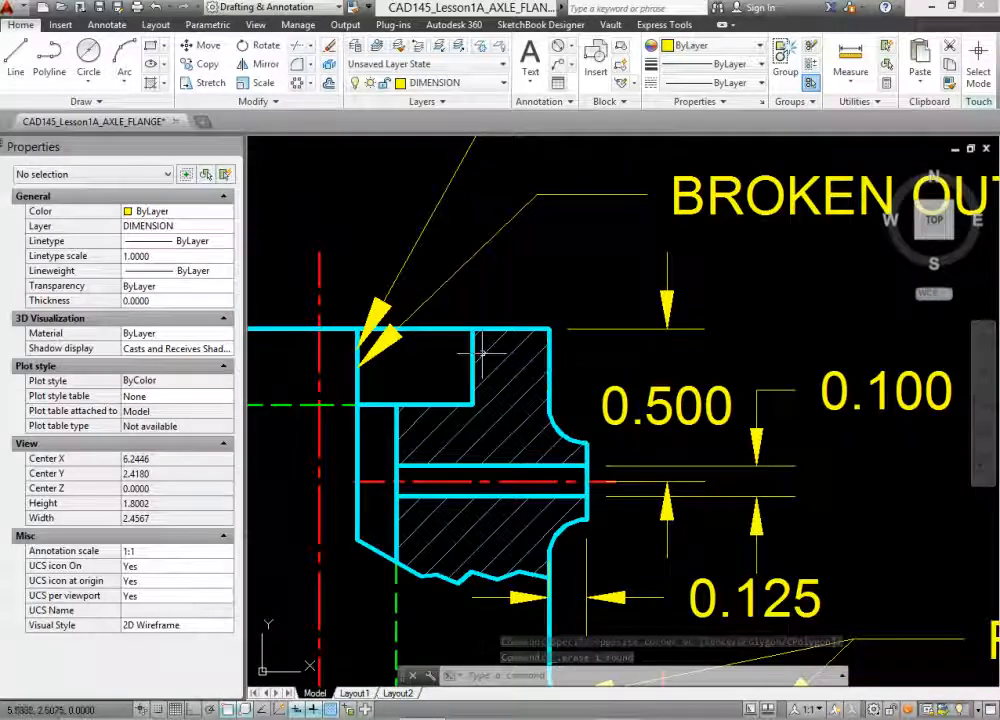
pyautogui.moveTo(483, 355); pyautogui.dragTo(616, 270, button='middle')
pyautogui.scroll(3, 686, 374)
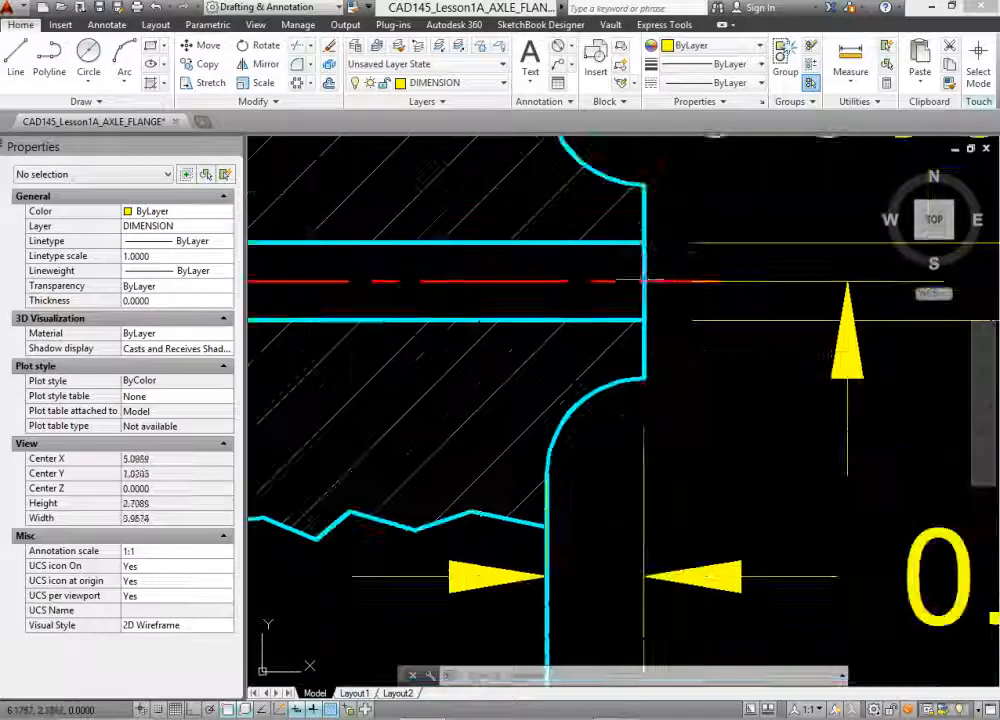
pyautogui.scroll(-4, 540, 283)
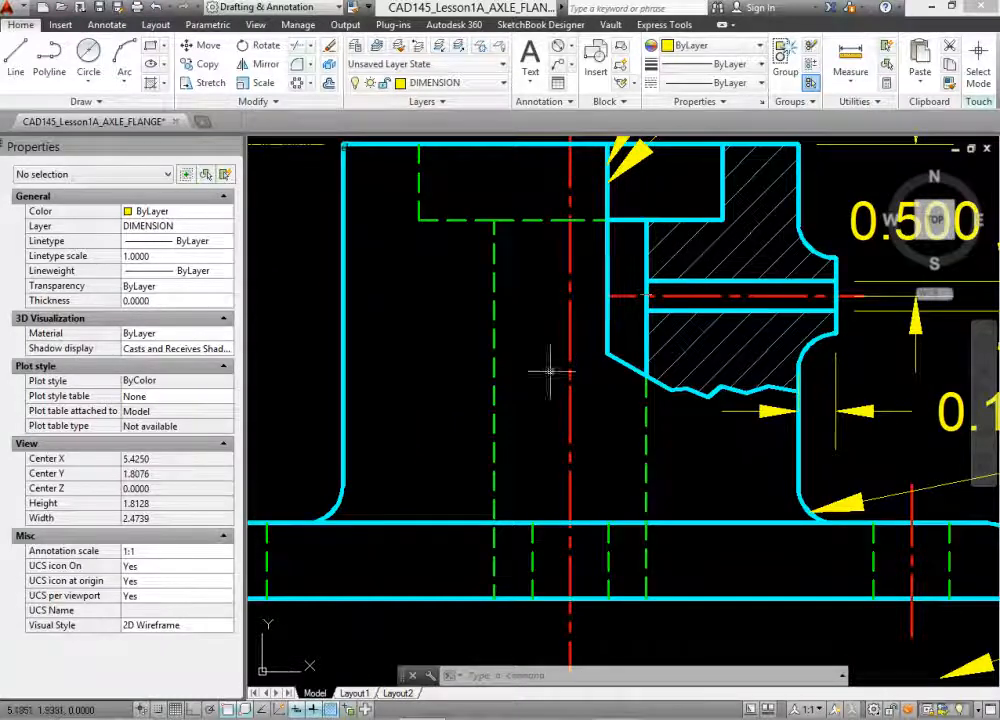
pyautogui.moveTo(551, 368); pyautogui.dragTo(590, 563, button='middle')
pyautogui.moveTo(623, 320); pyautogui.dragTo(627, 6, button='middle')
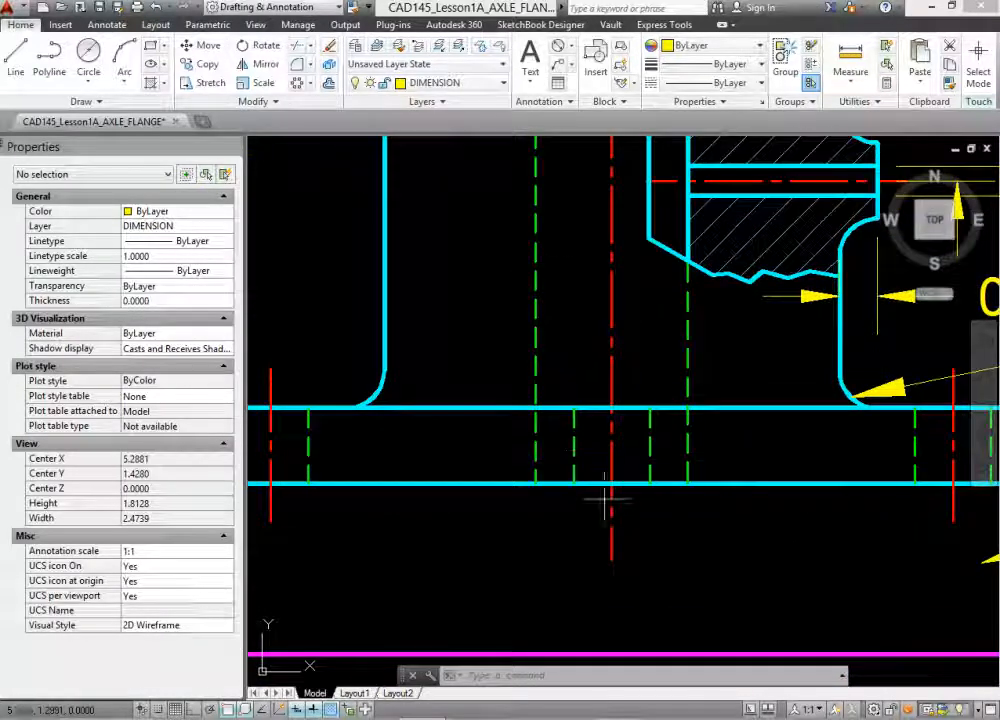
# Check the linetype scale of the front view's vertical center line and of a hidden line in the base flange
pyautogui.scroll(-2, 684, 516)
pyautogui.click(671, 424)
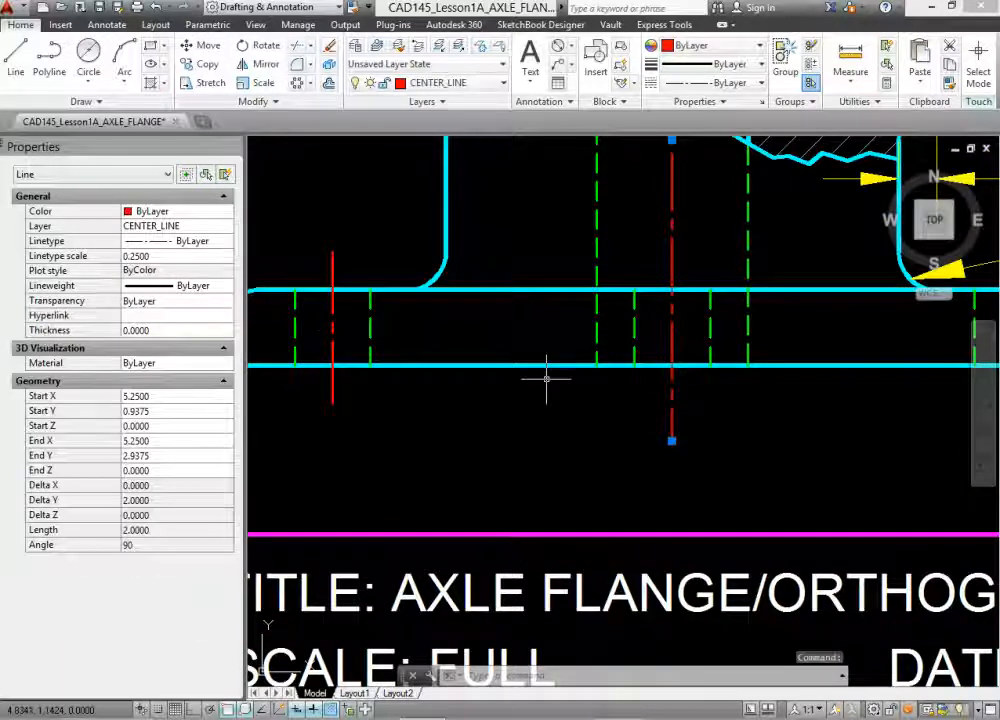
pyautogui.press('Escape')
pyautogui.press('Escape')
pyautogui.click(370, 327)
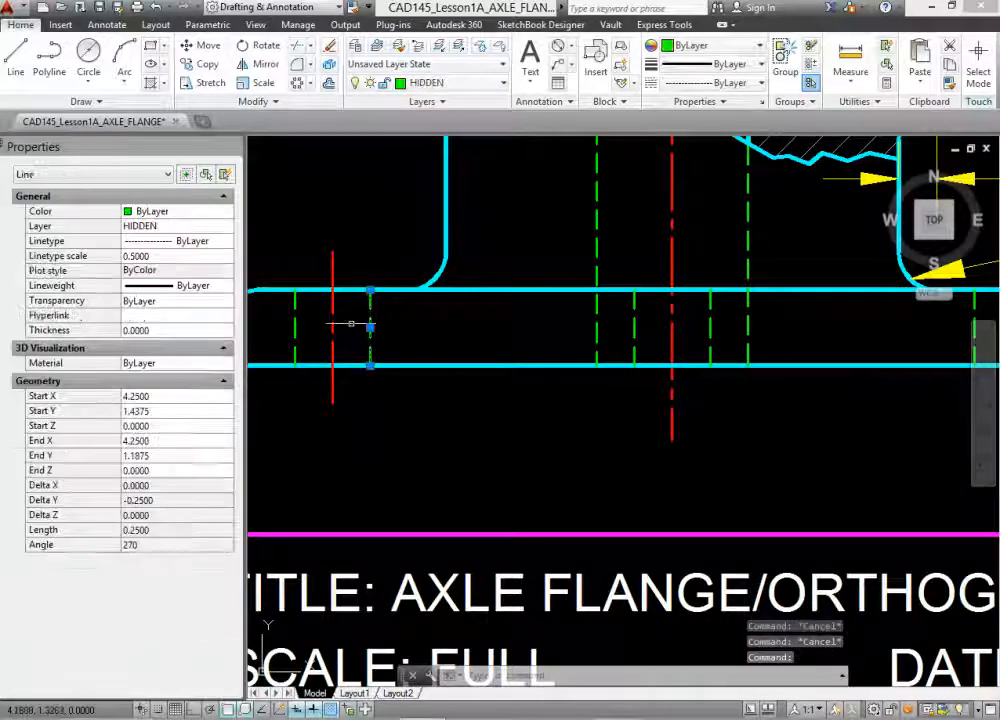
pyautogui.press('Escape')
pyautogui.press('Escape')
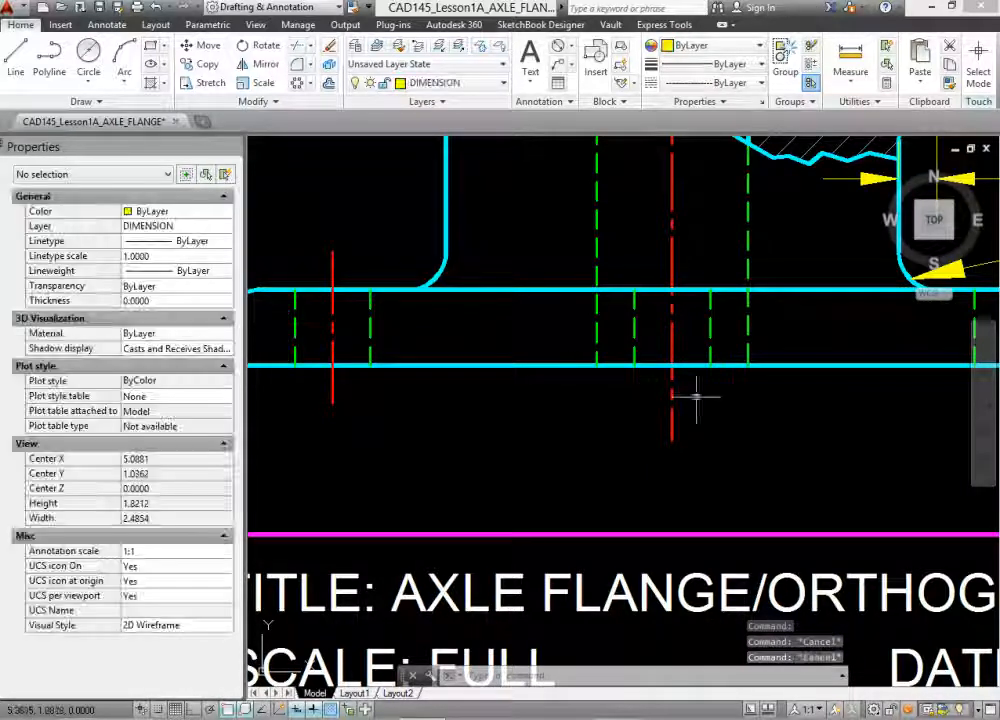
# Set the linetype scale of the front view's central vertical center line to 0.5
pyautogui.scroll(-3, 672, 382)
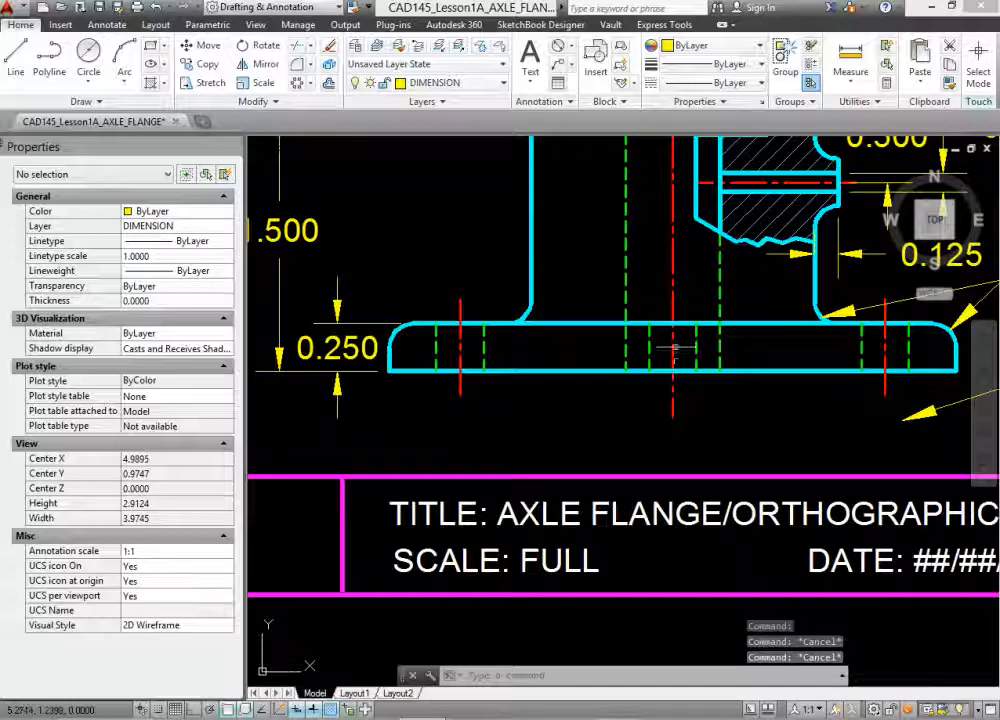
pyautogui.click(672, 380)
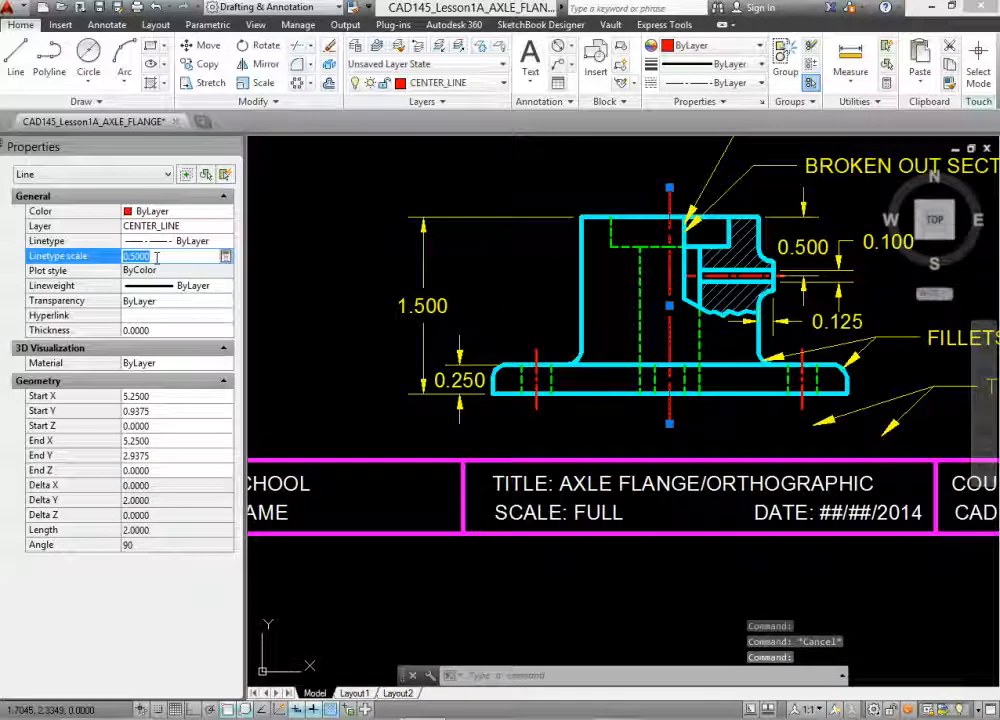
pyautogui.write('5')
pyautogui.press('Return')
pyautogui.press('Escape')
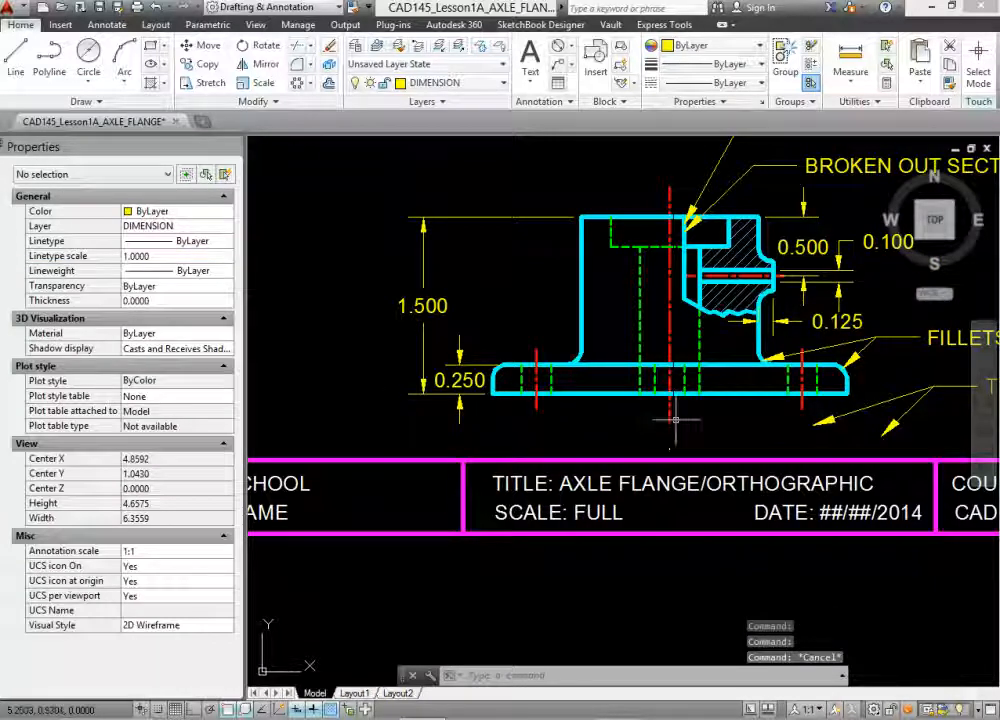
# Review the front view's center line, then the complete drawing sheet with both views and the title block
pyautogui.moveTo(677, 416); pyautogui.dragTo(689, 387, button='middle')
pyautogui.scroll(2, 677, 333)
pyautogui.scroll(-2, 620, 347)
pyautogui.scroll(-4, 620, 347)
pyautogui.moveTo(567, 271); pyautogui.dragTo(567, 395, button='middle')
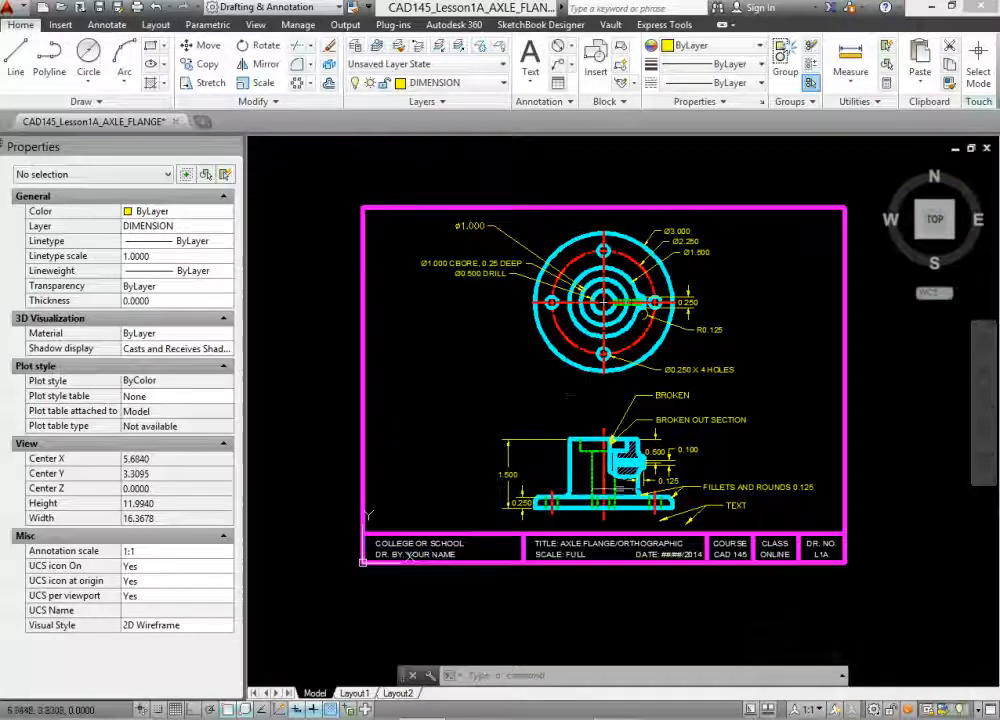